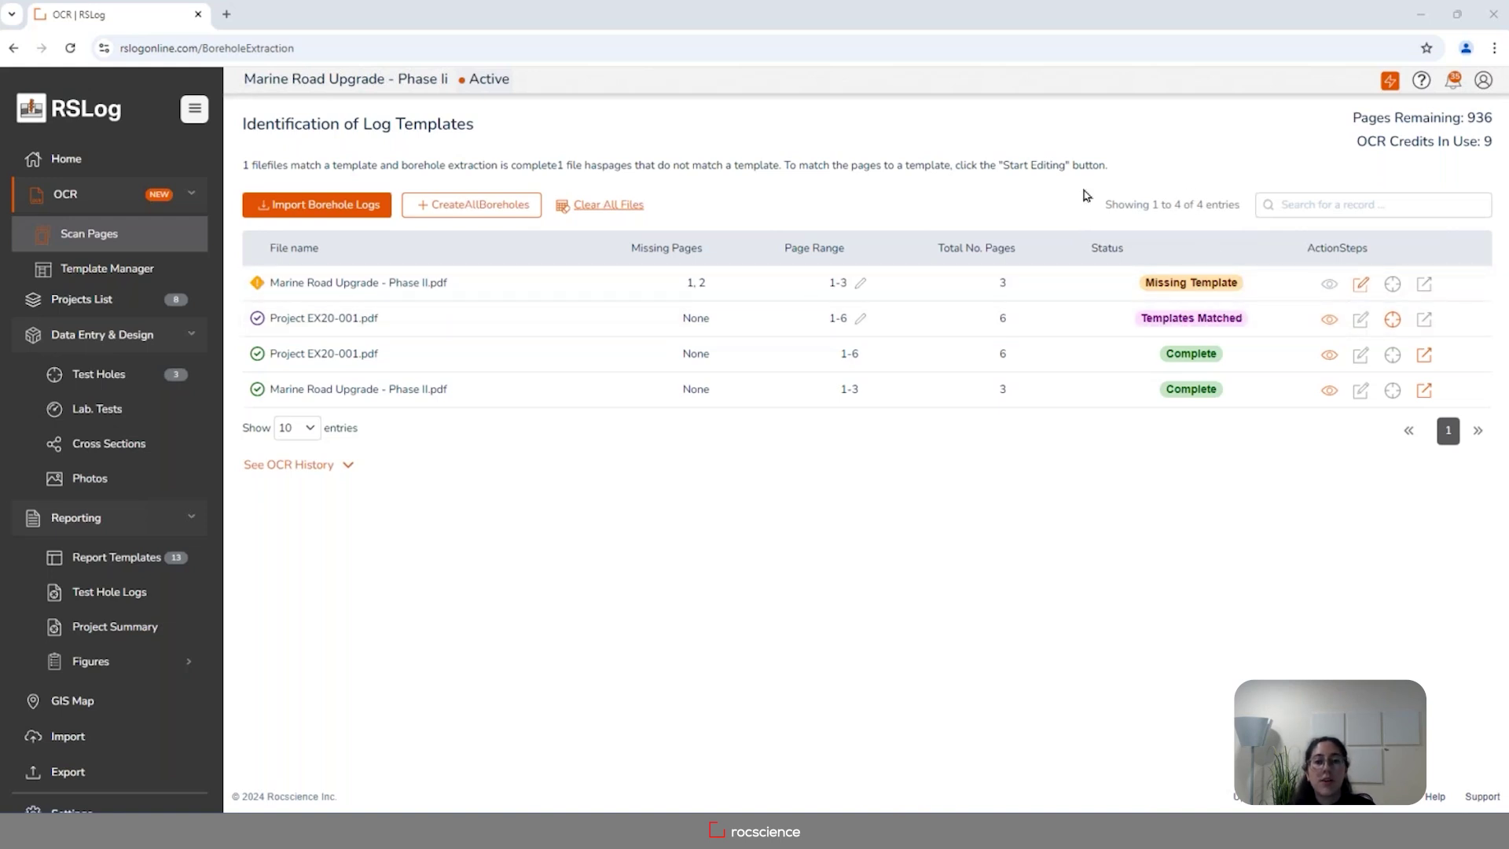
Review the destination project choices available for a borehole log import, and leave without importing anything.
left_click(358, 206)
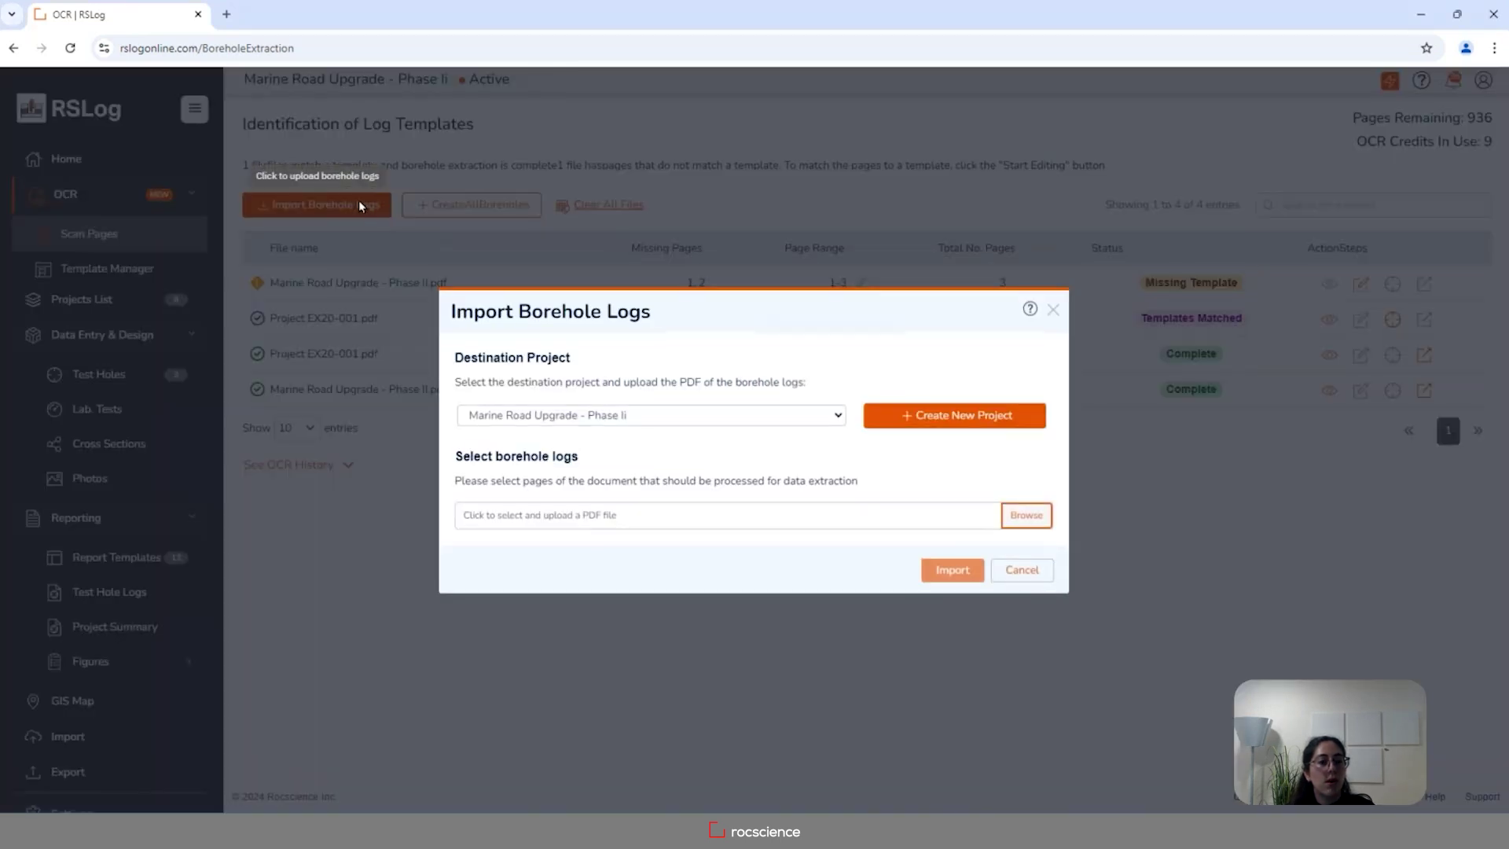
left_click(627, 416)
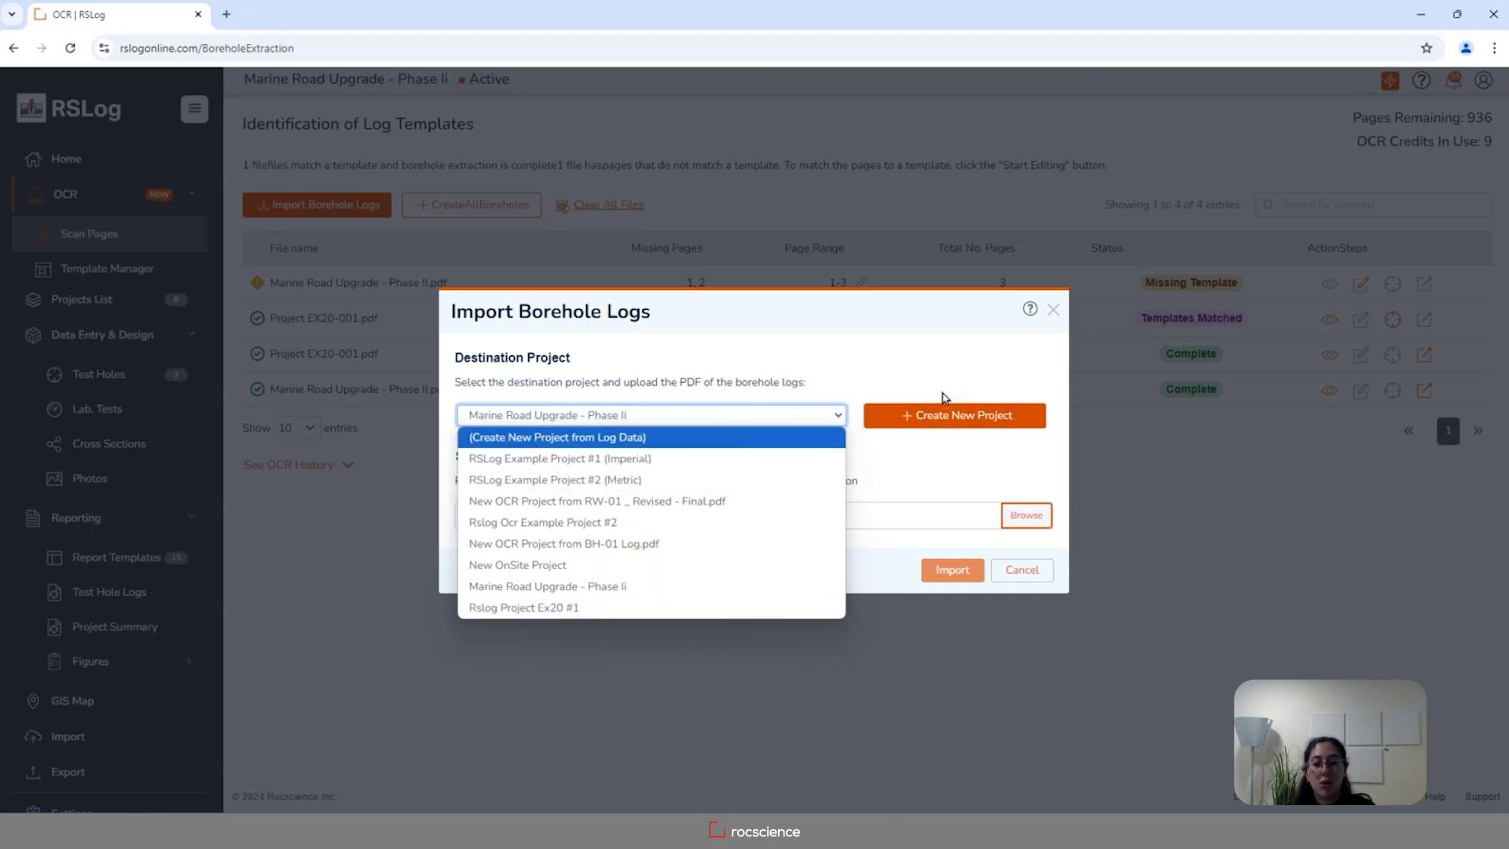
left_click(920, 463)
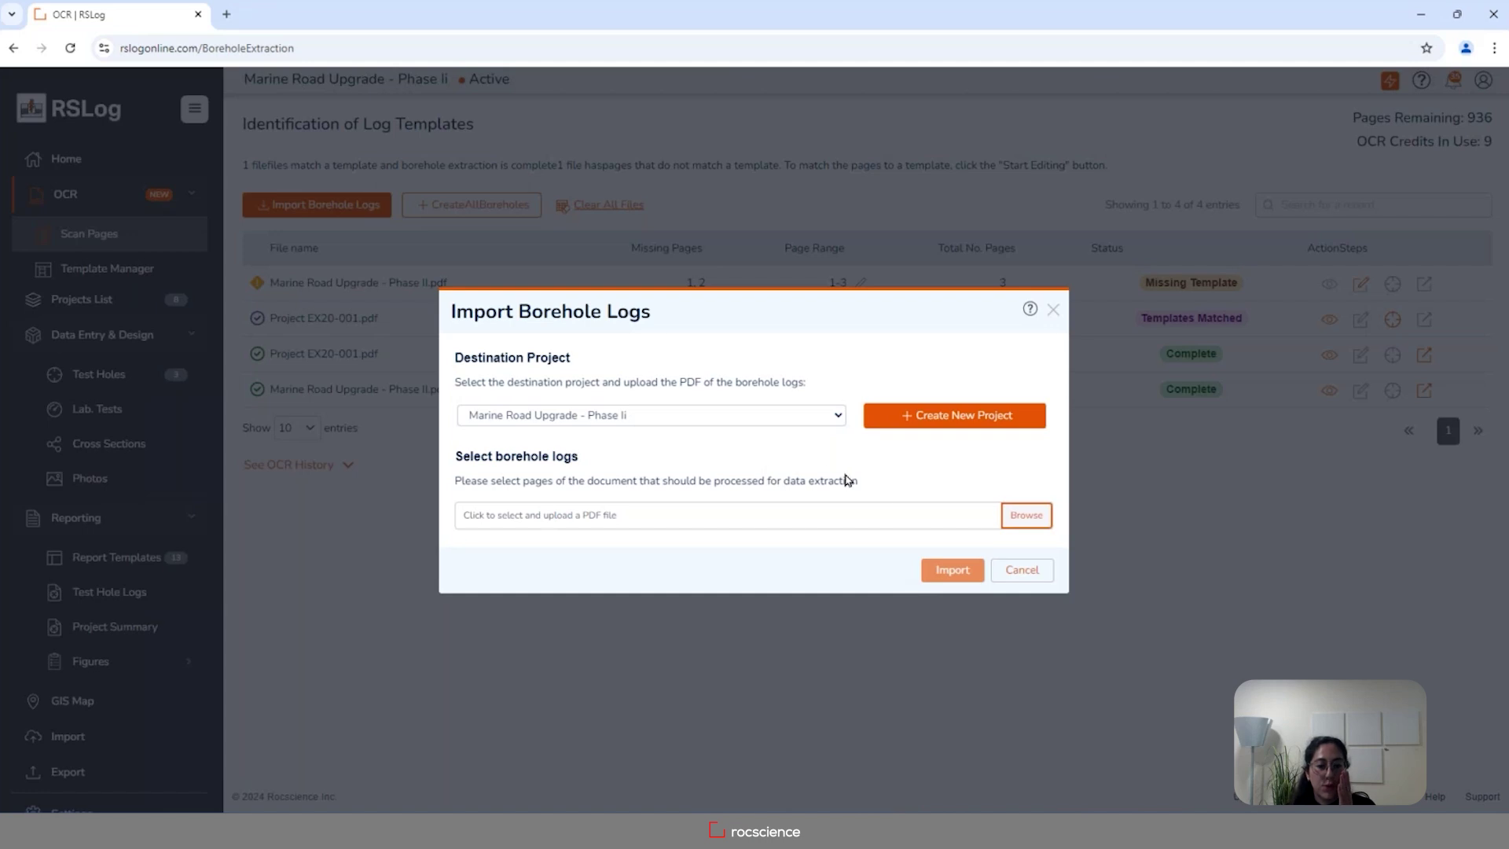
left_click(1020, 569)
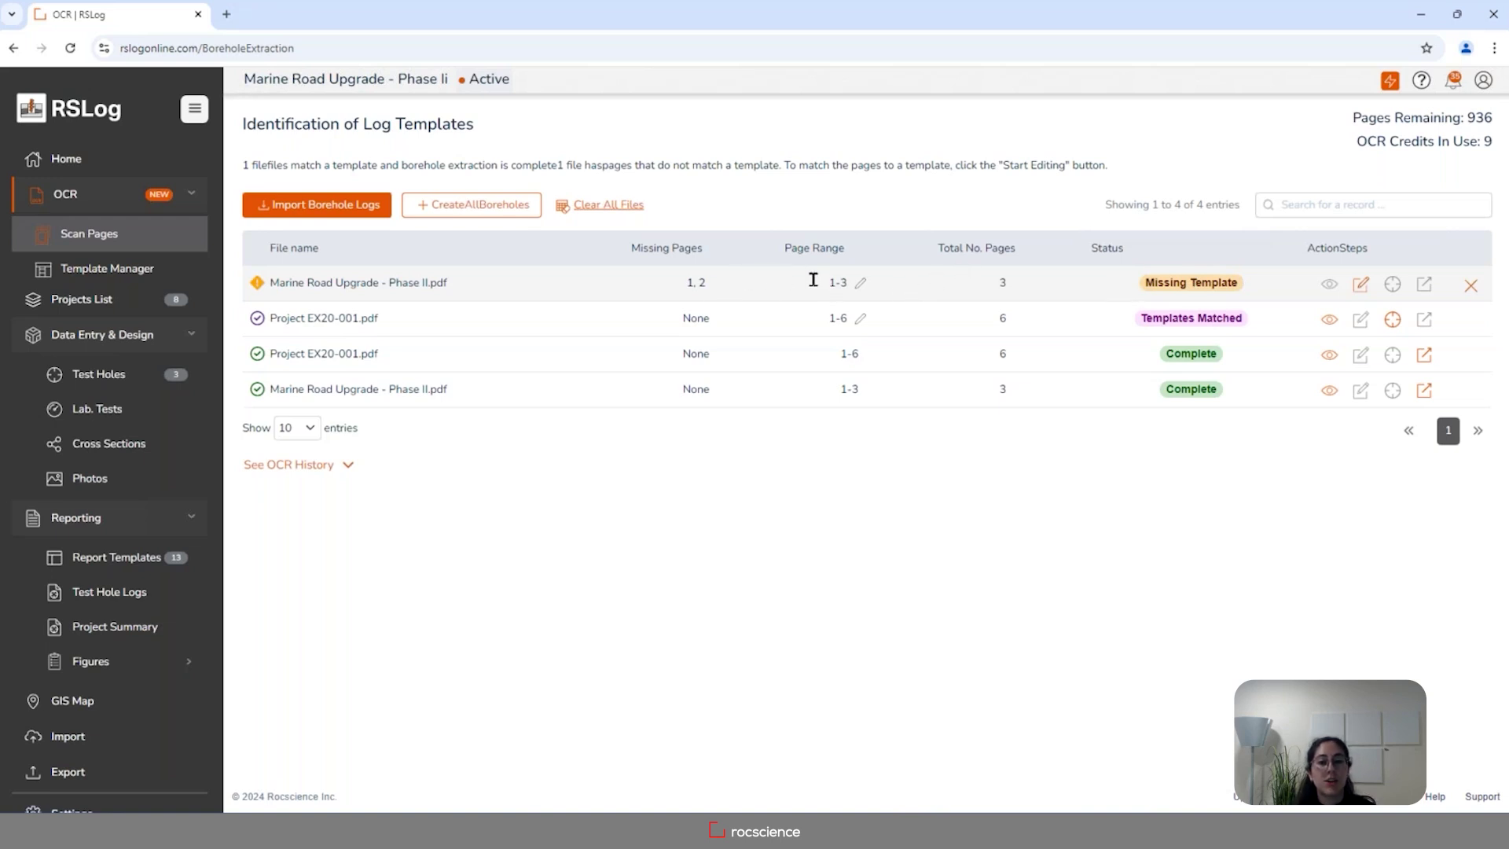
Start editing the Marine Road Upgrade - Phase II.pdf entry with the missing template and confirm its depth section lines.
left_click(1360, 285)
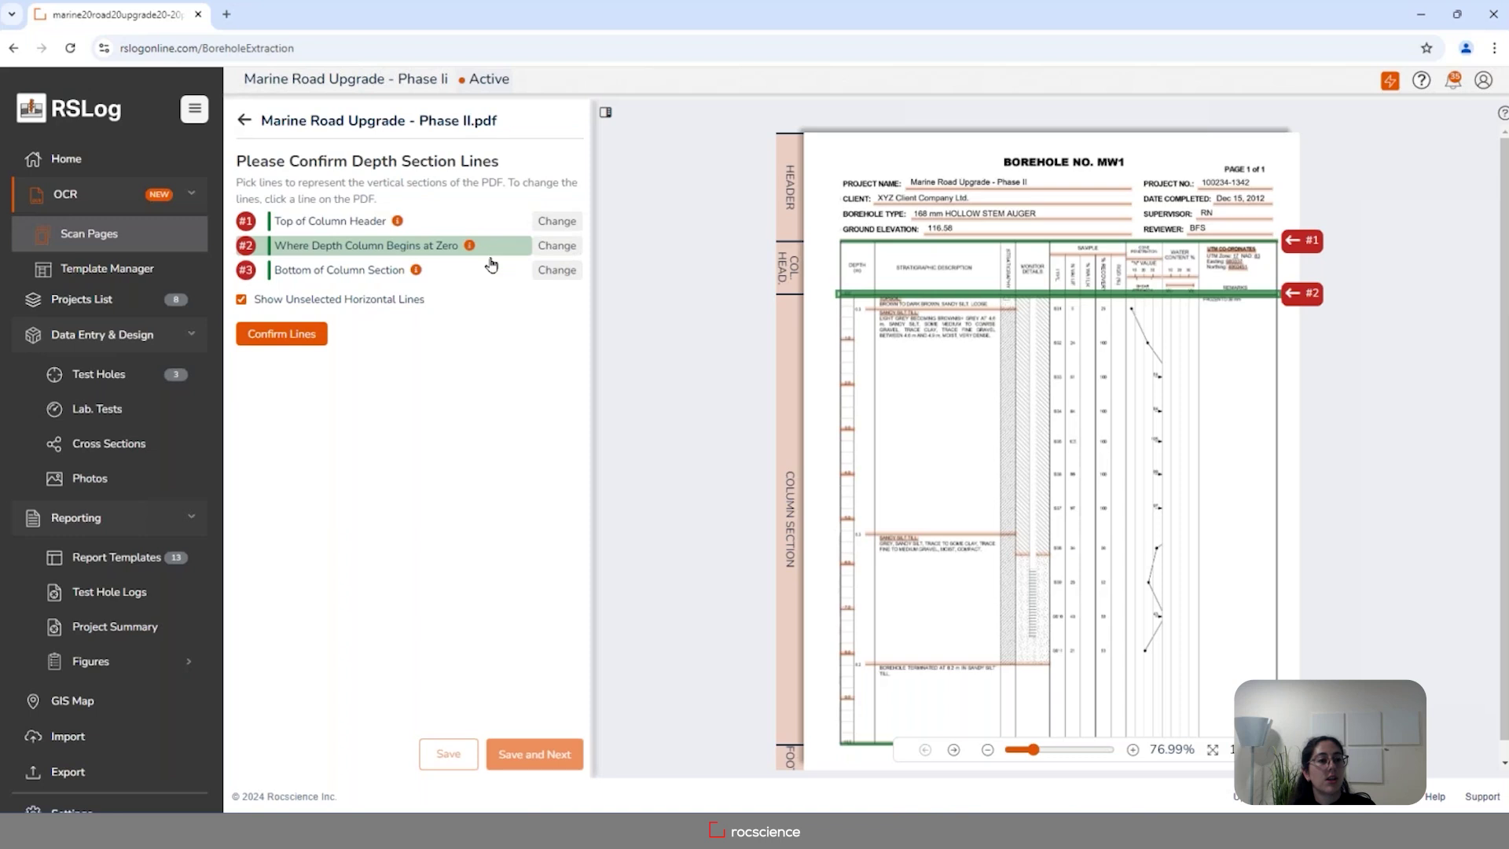
left_click(994, 206)
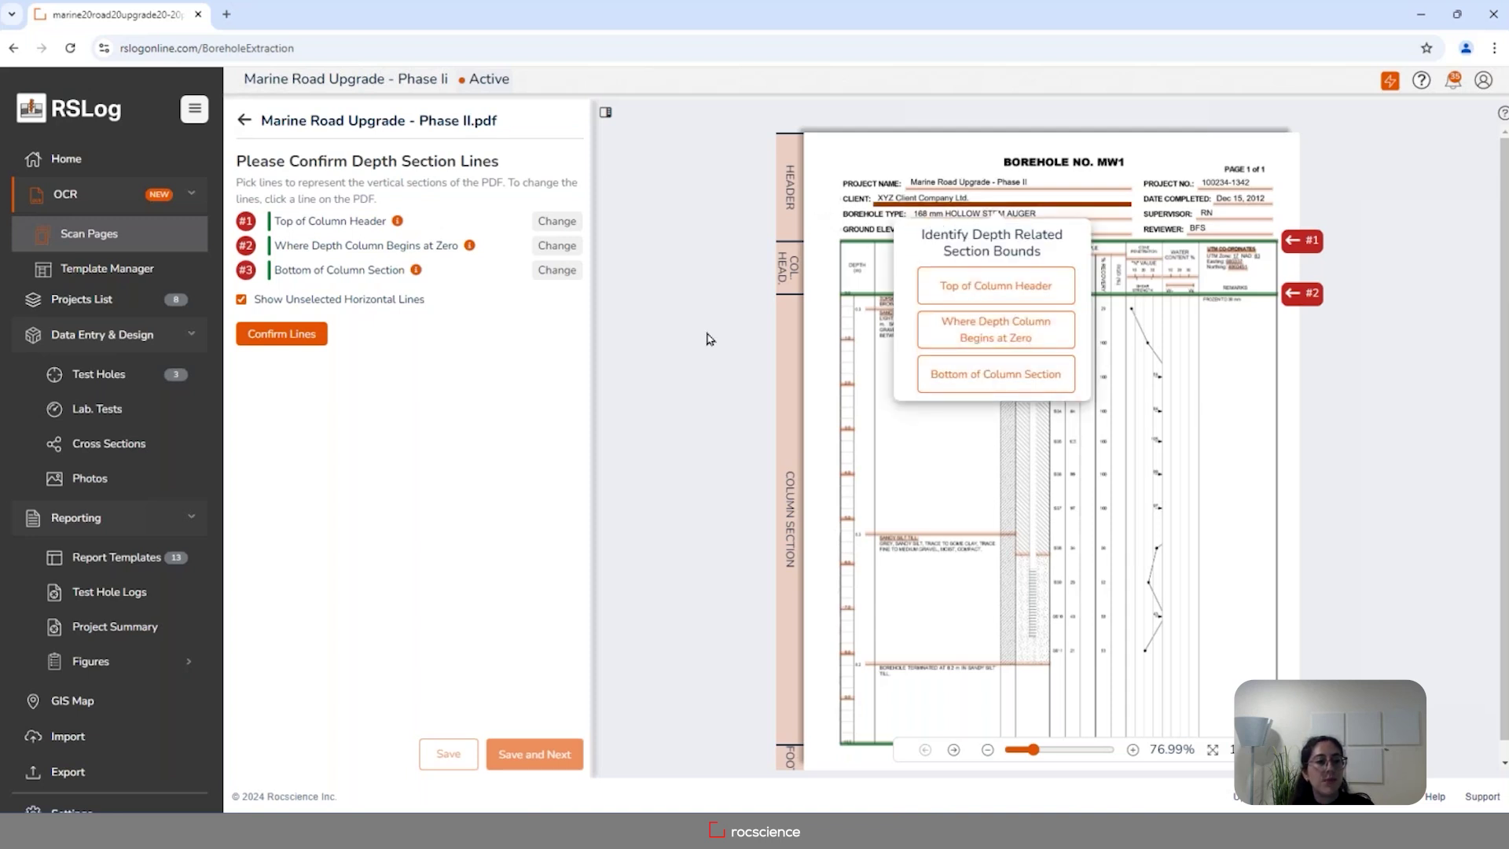
left_click(758, 344)
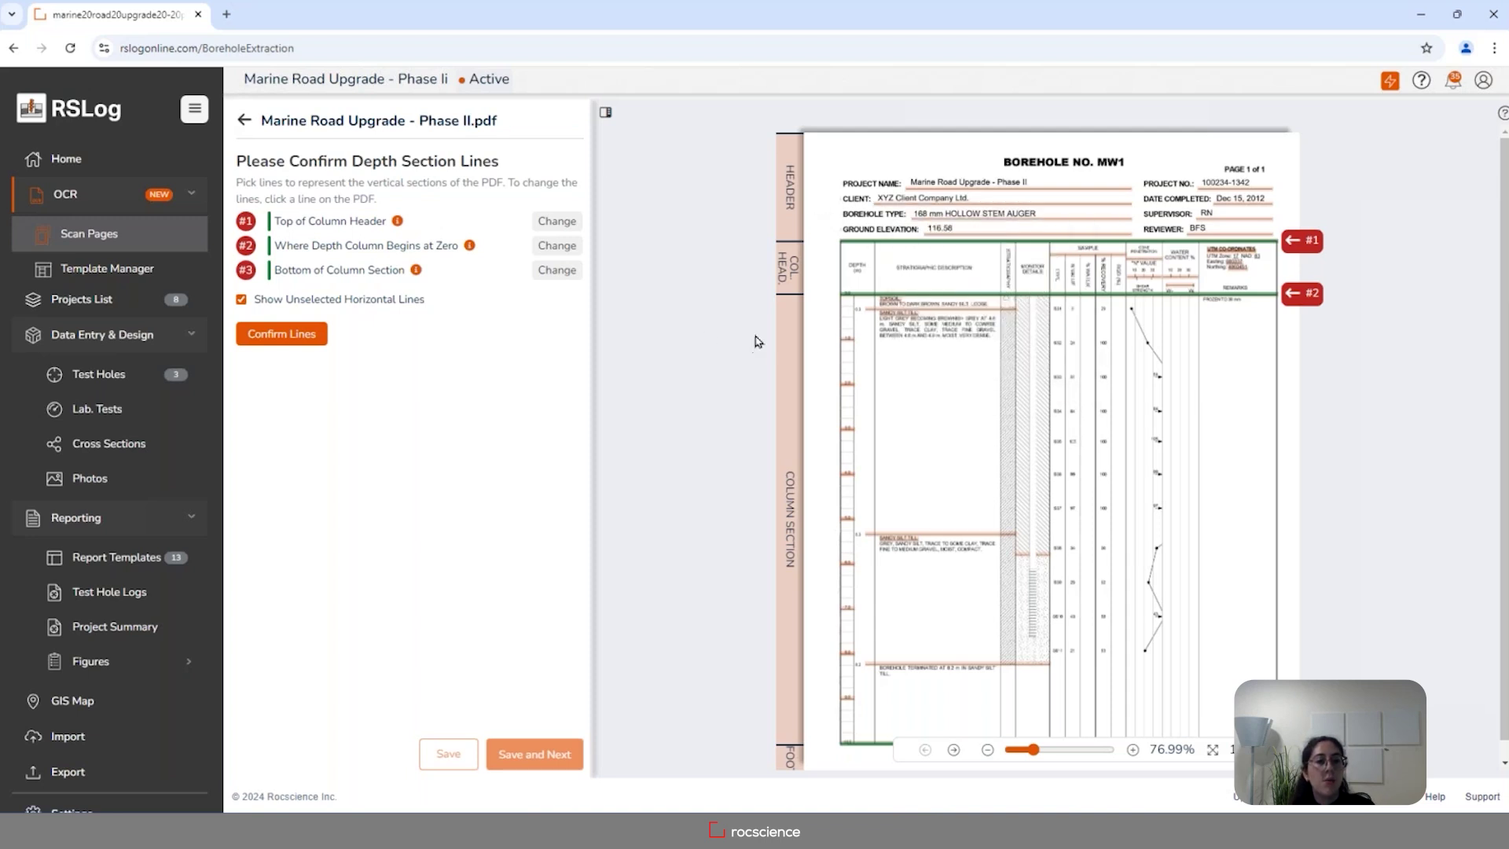
left_click(291, 340)
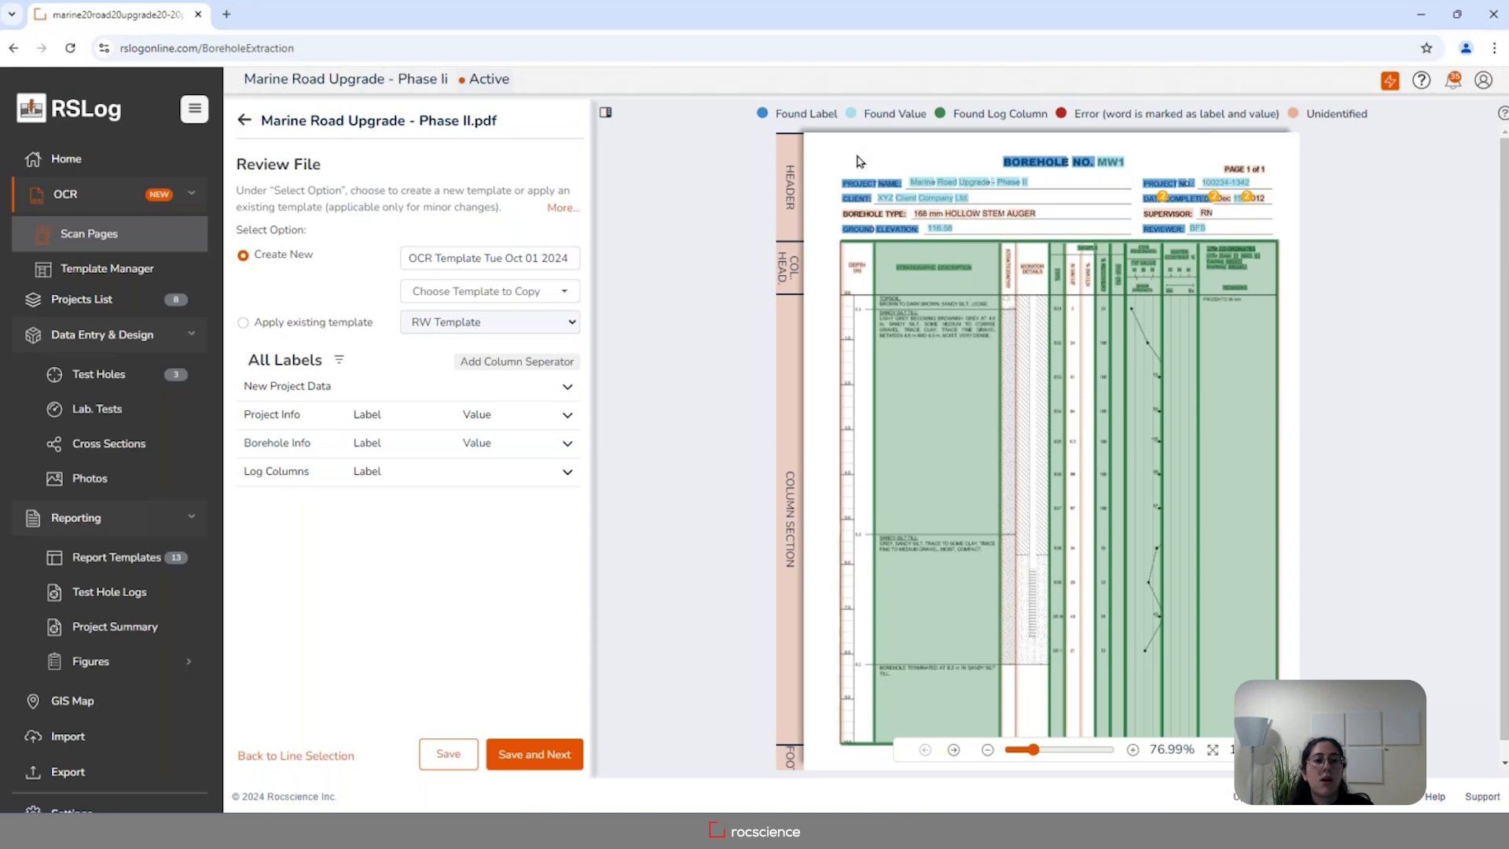
Name the new OCR template "New Template".
mouse_move(870, 189)
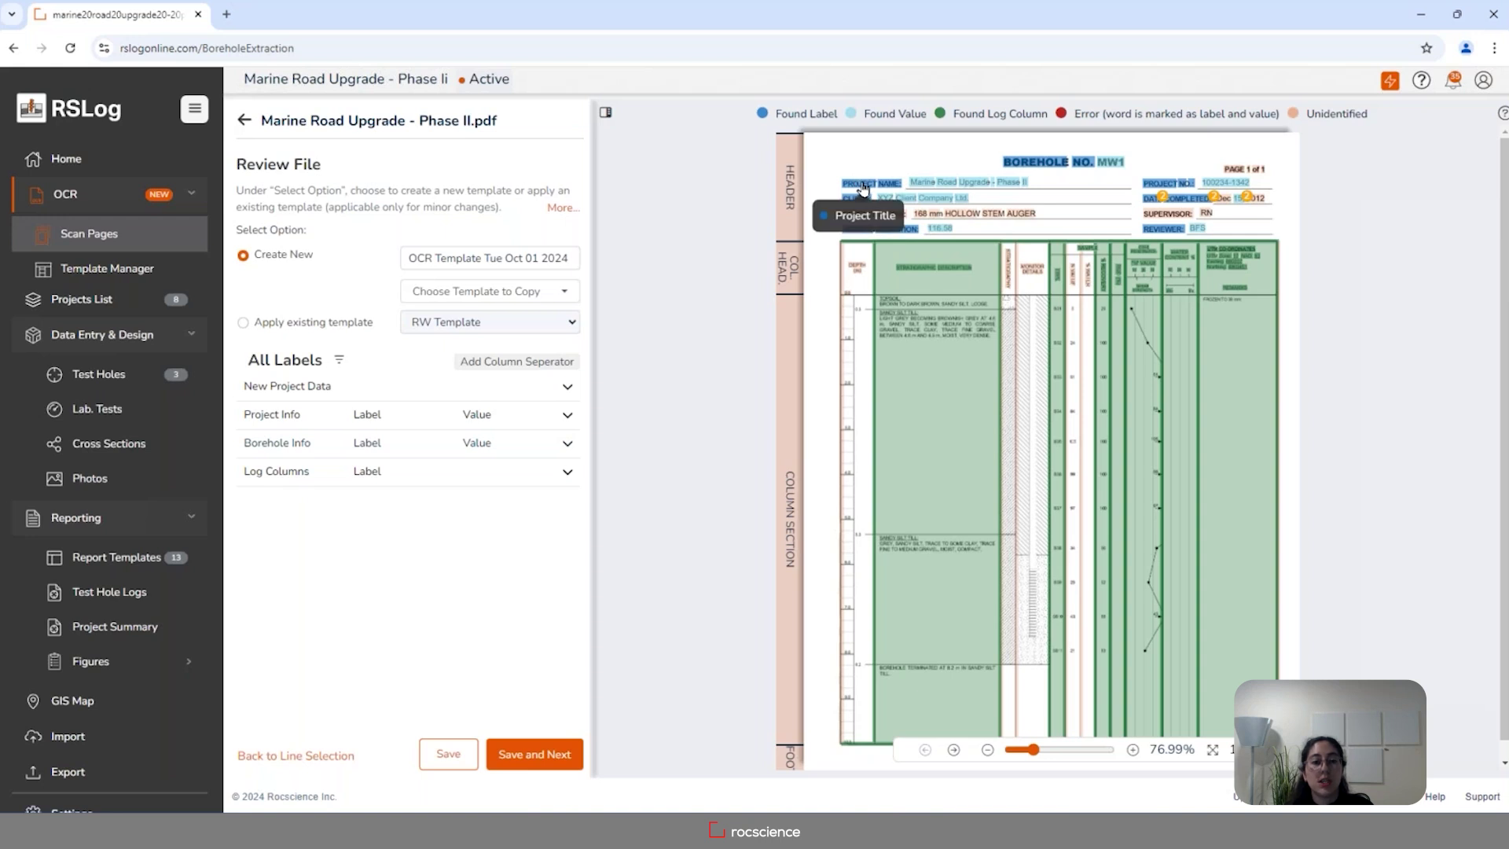
mouse_move(925, 188)
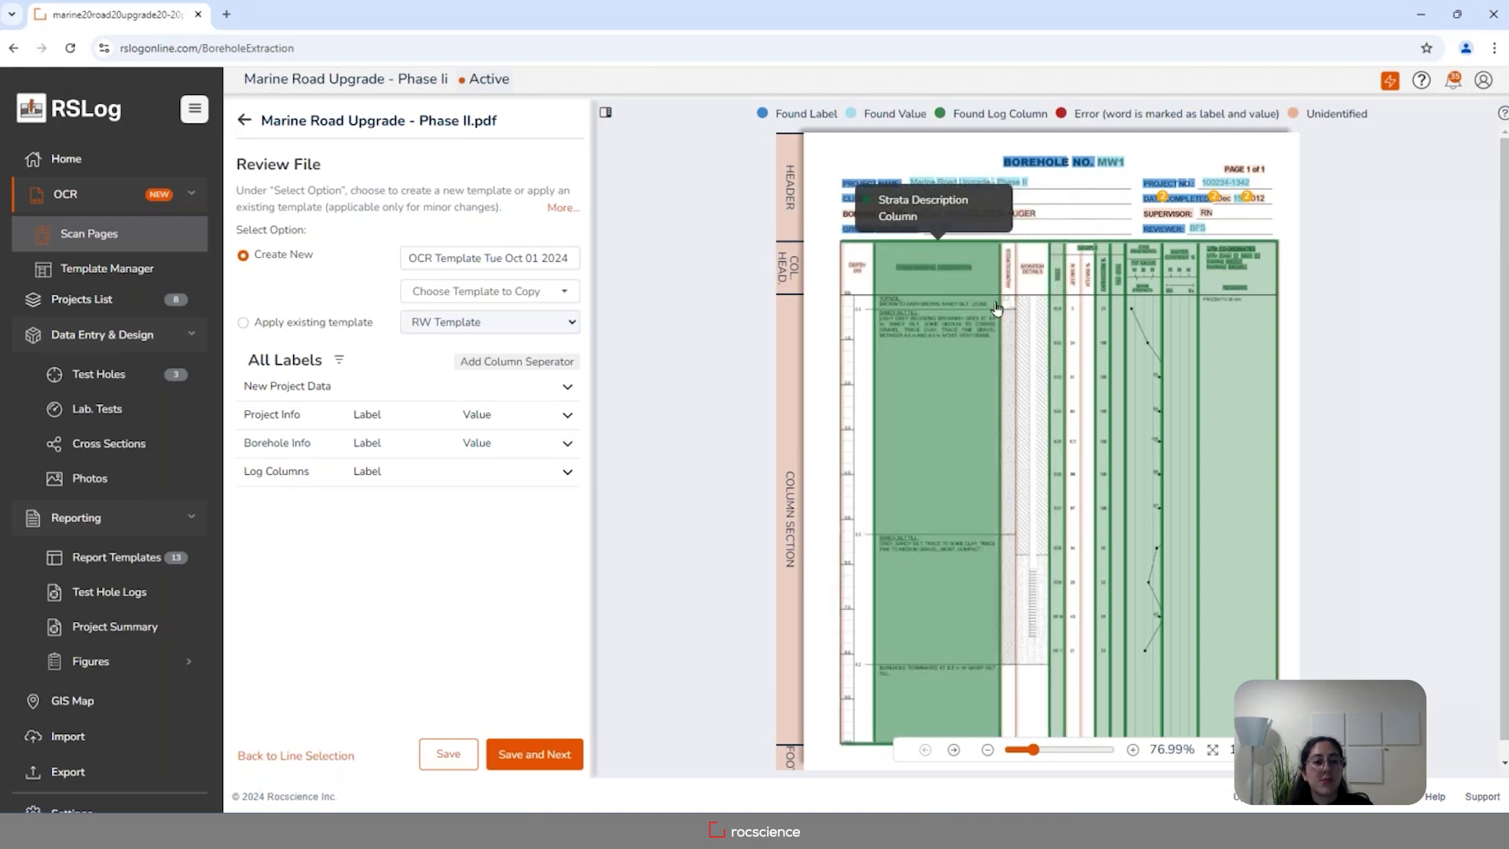
triple_click(410, 261)
type("New Template")
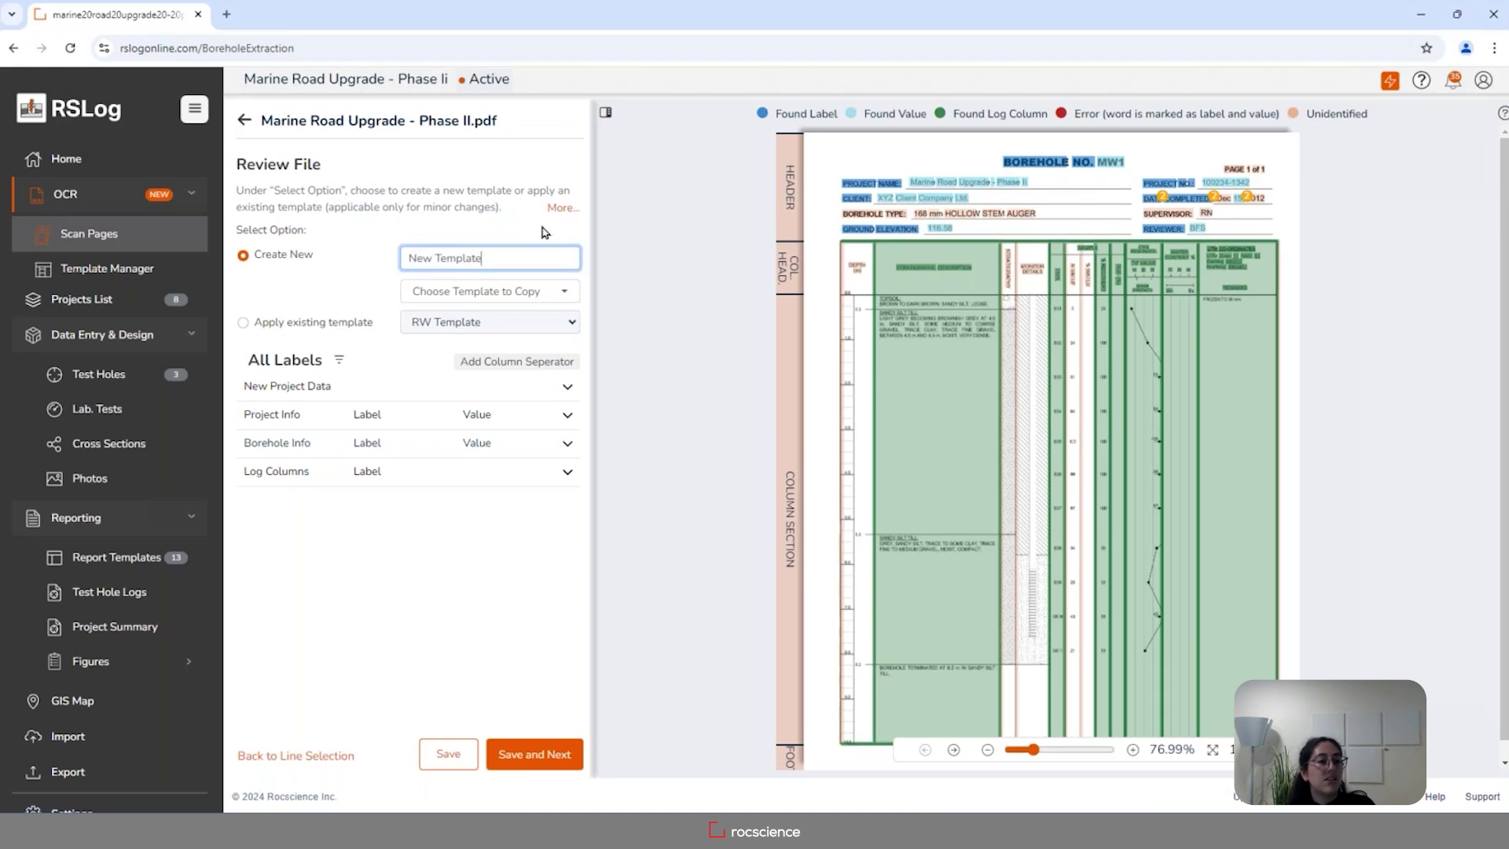
left_click(540, 227)
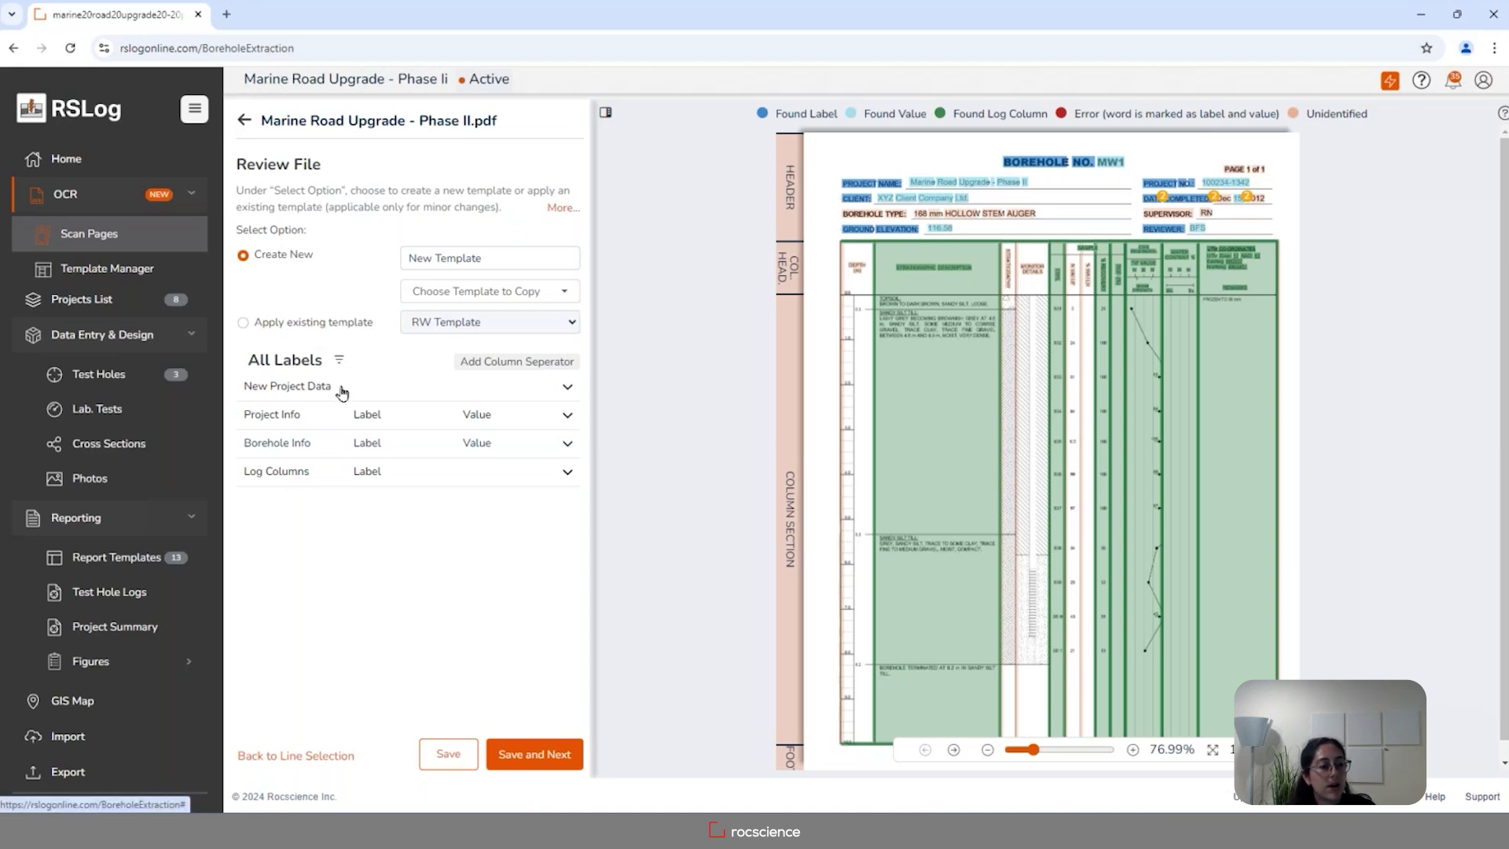
Set the unit system in the new project data to Metric (US).
left_click(371, 392)
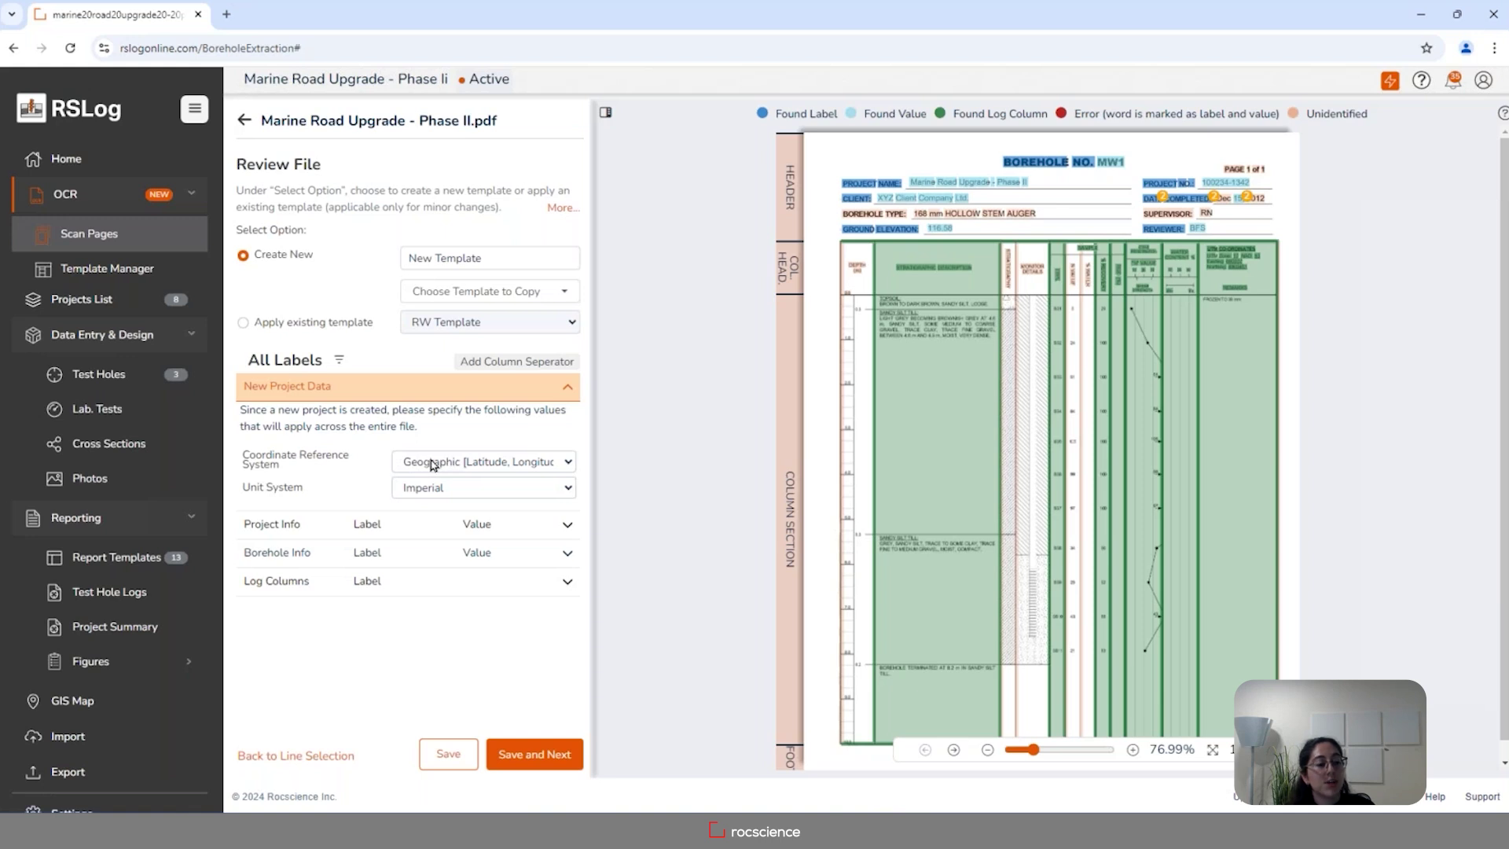
left_click(429, 487)
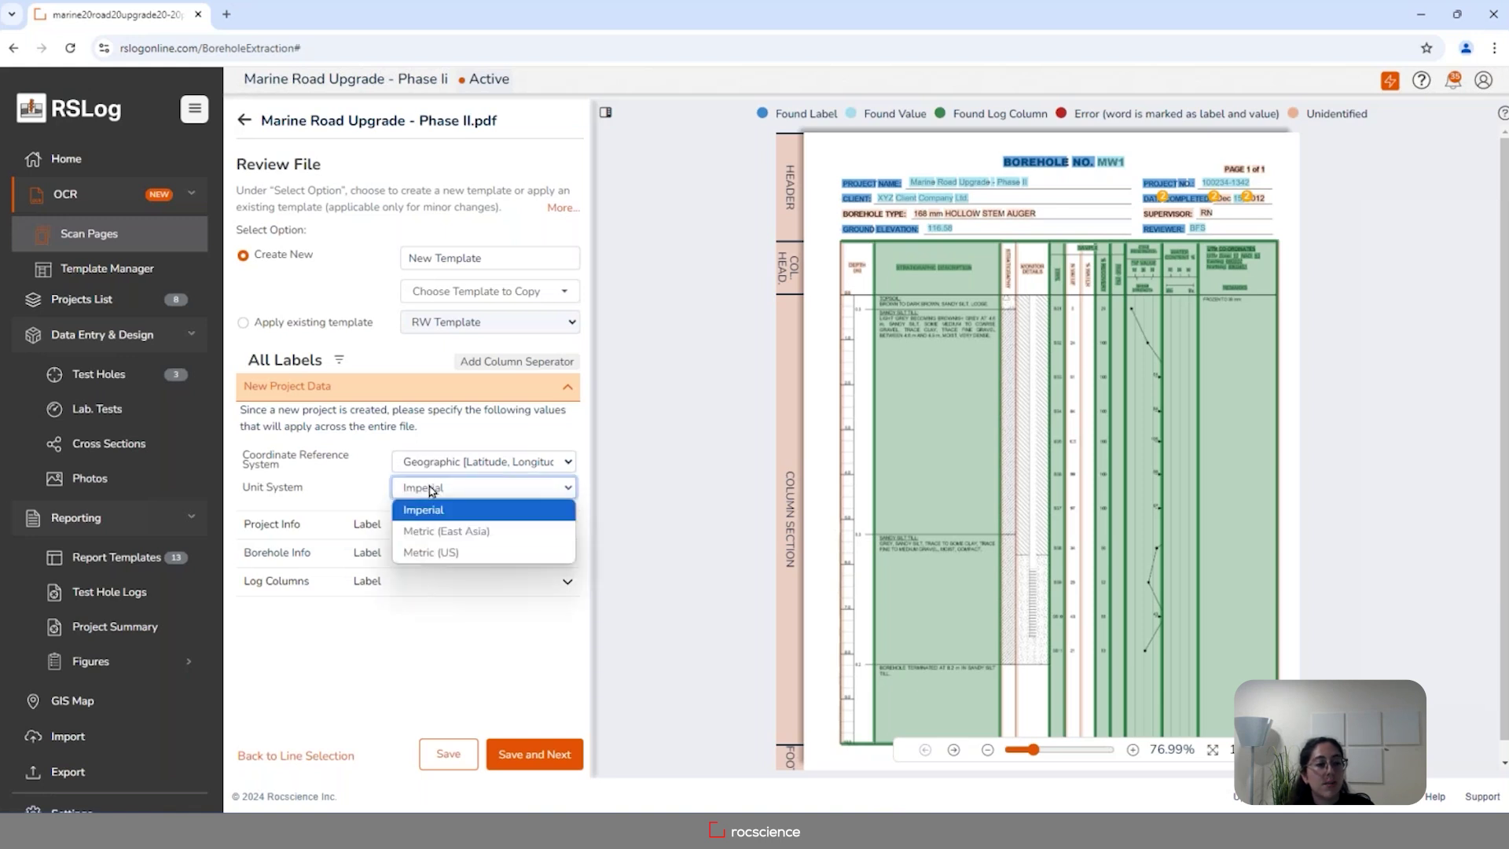
left_click(450, 552)
Clear the values assigned to End Date and Start Date in the borehole info.
left_click(462, 526)
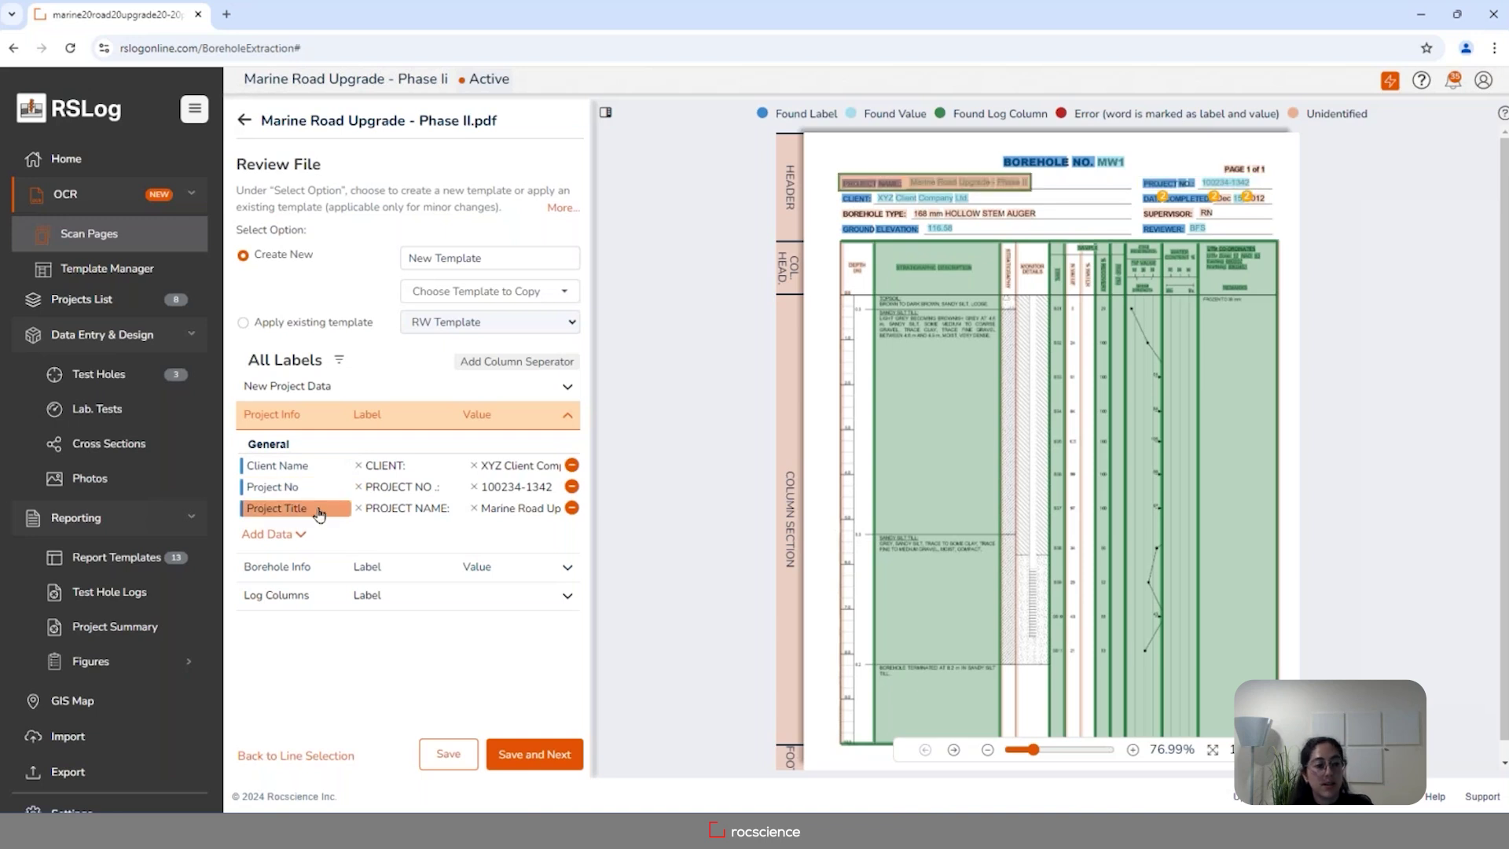
left_click(347, 566)
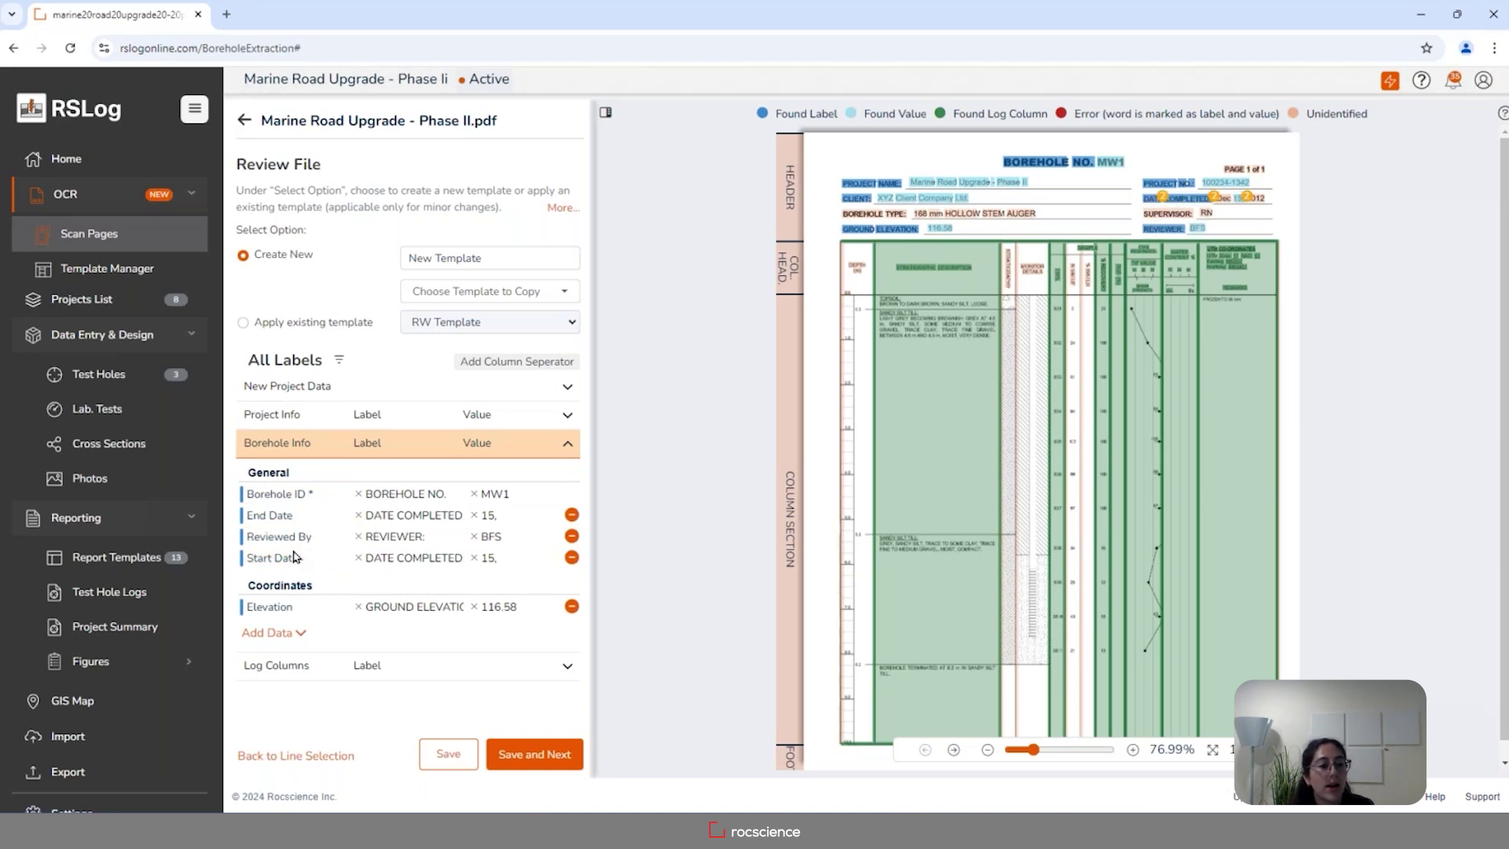
left_click(1134, 751)
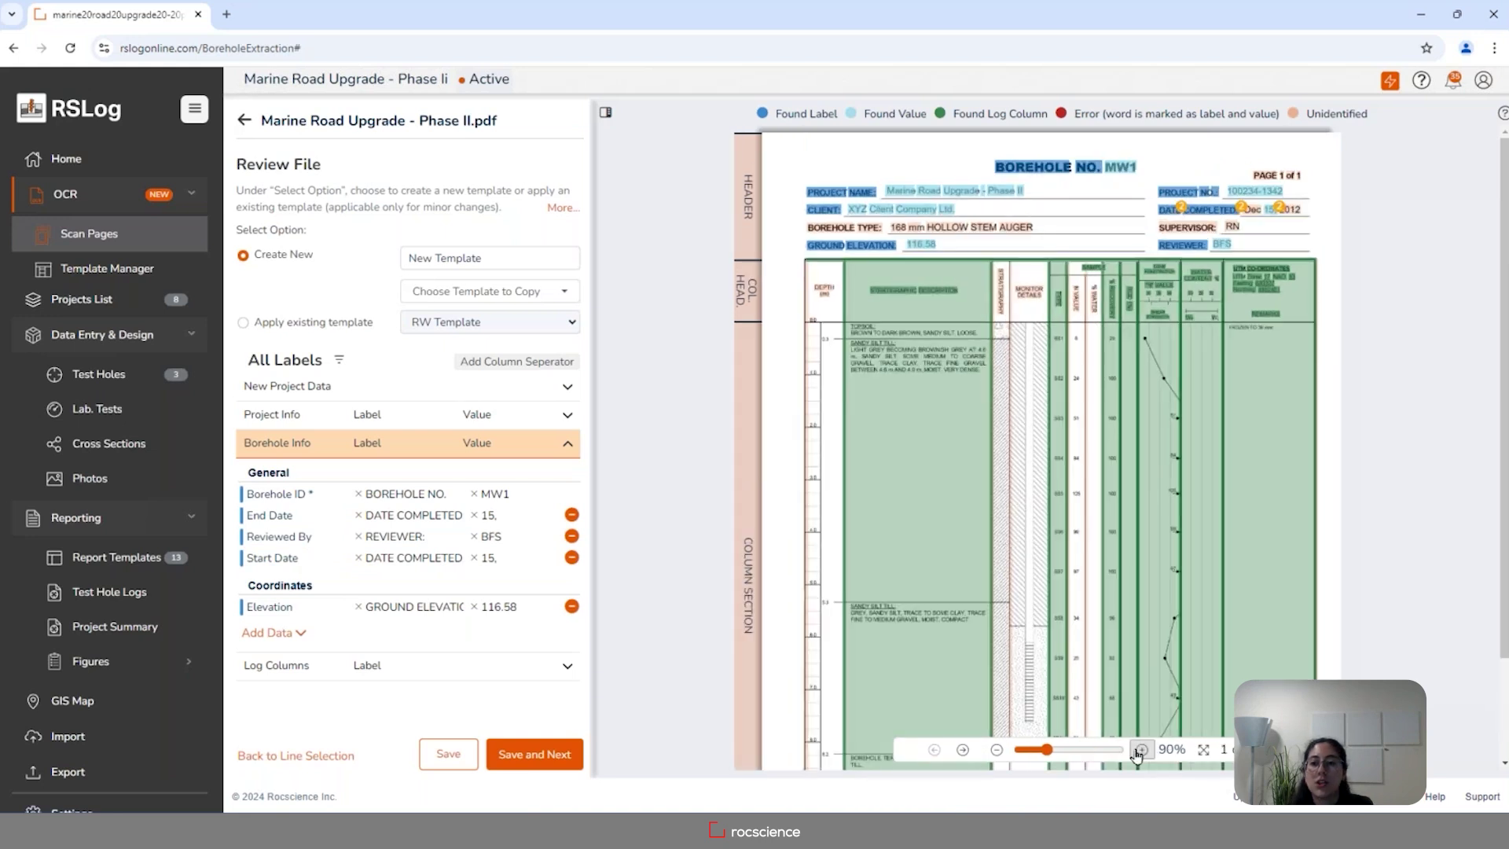
left_click(1137, 752)
left_click(1137, 751)
left_click(1137, 752)
left_click(1136, 751)
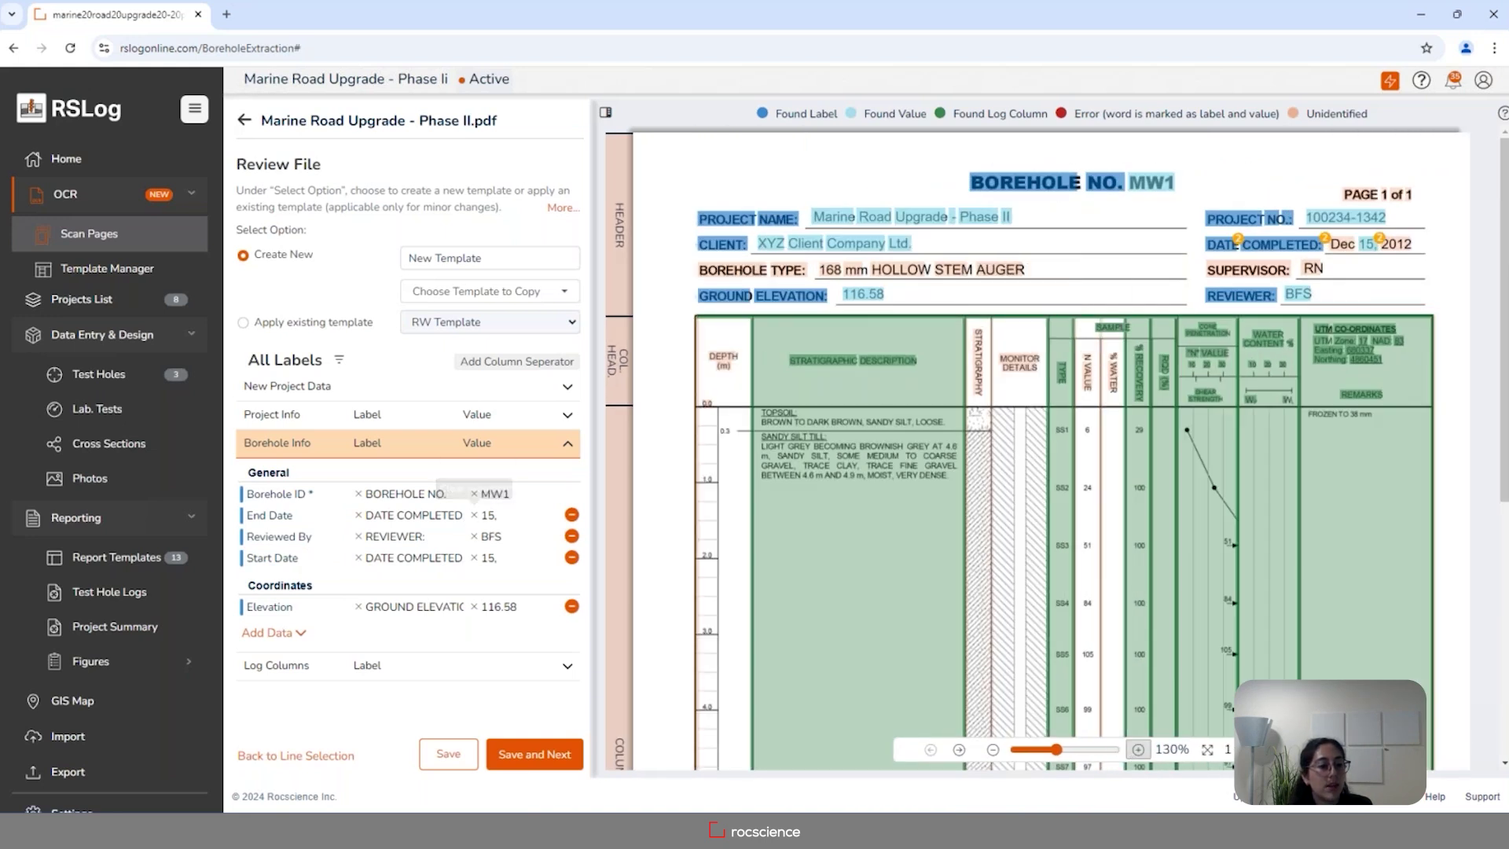
left_click(474, 515)
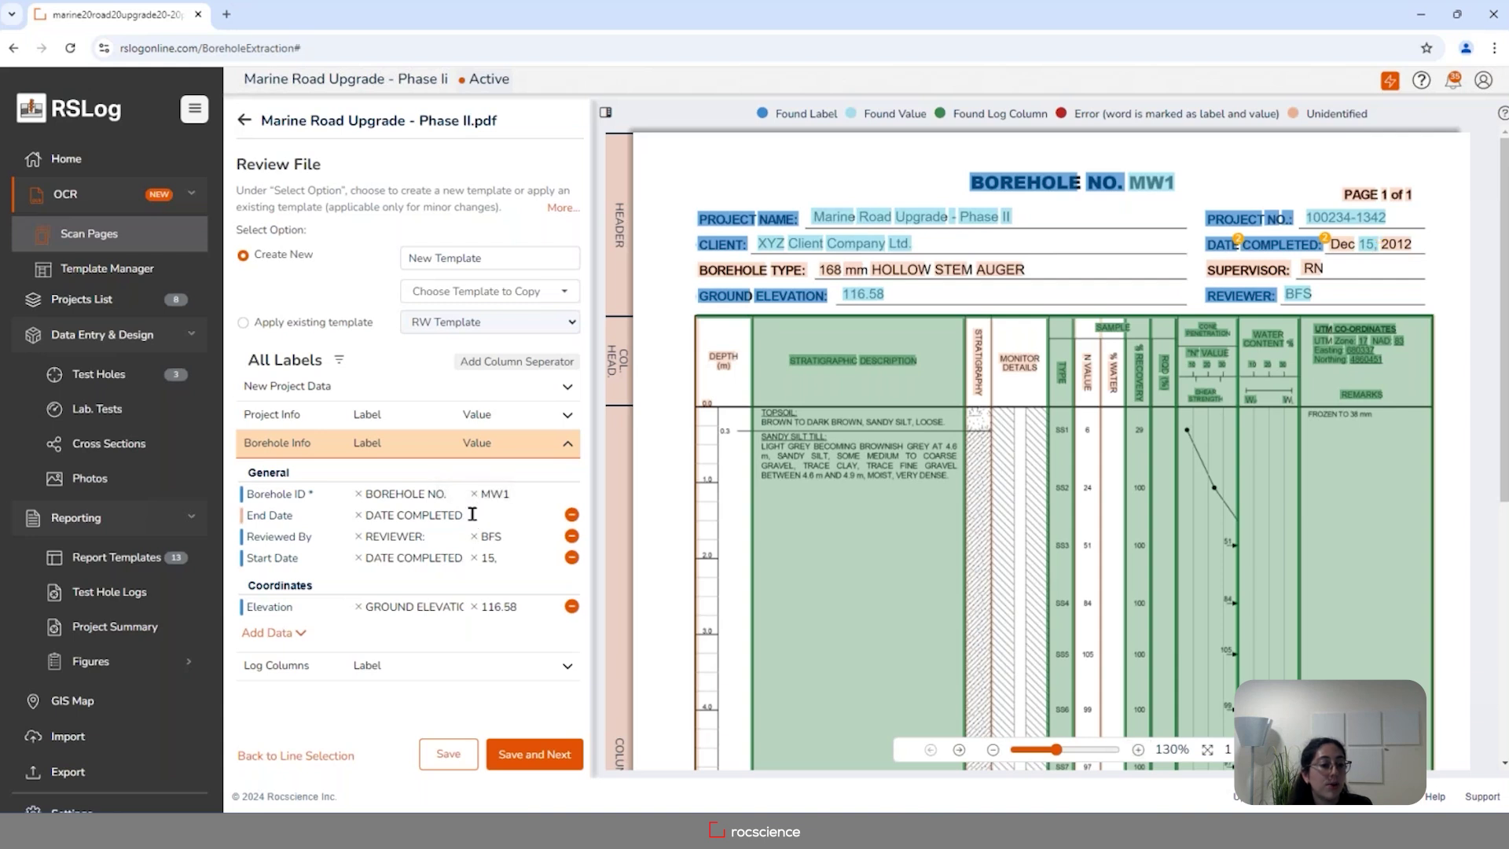
left_click(472, 559)
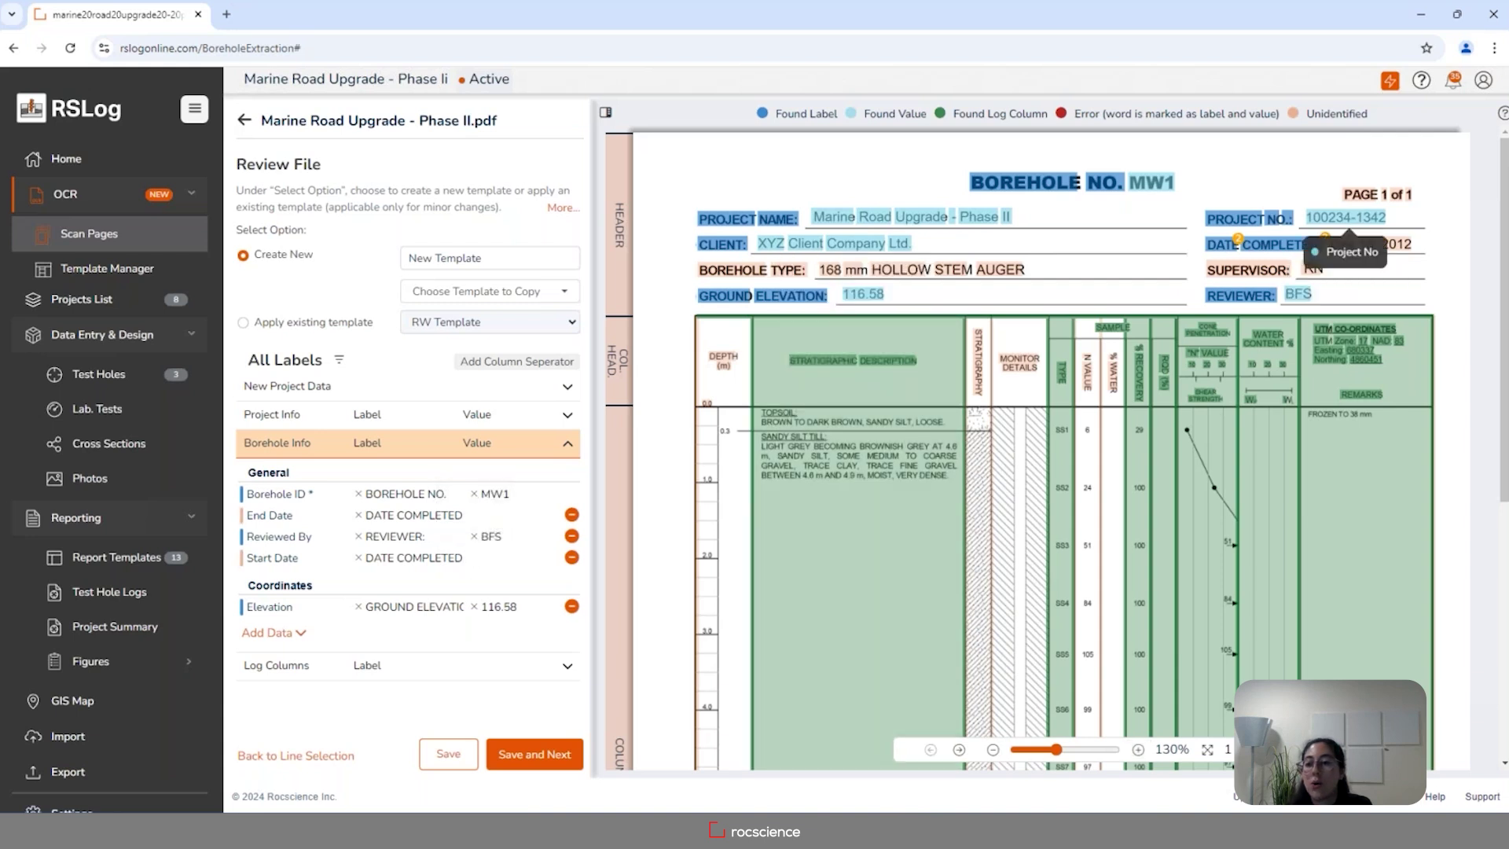
Assign the word "Dec" in the Date Completed line as the Start Date value under Borehole Info.
left_click(1336, 220)
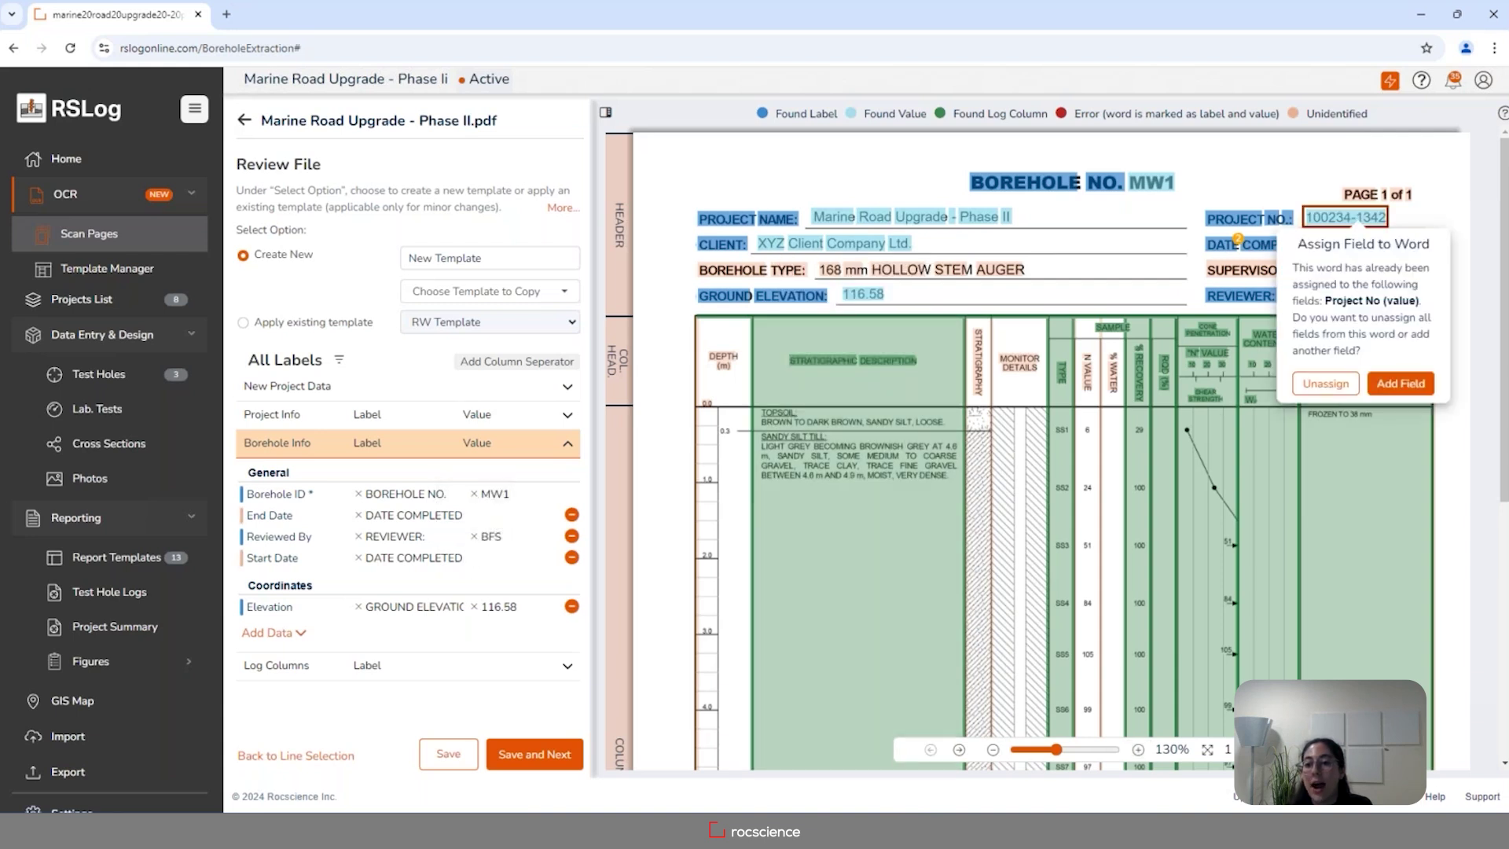
left_click(1407, 220)
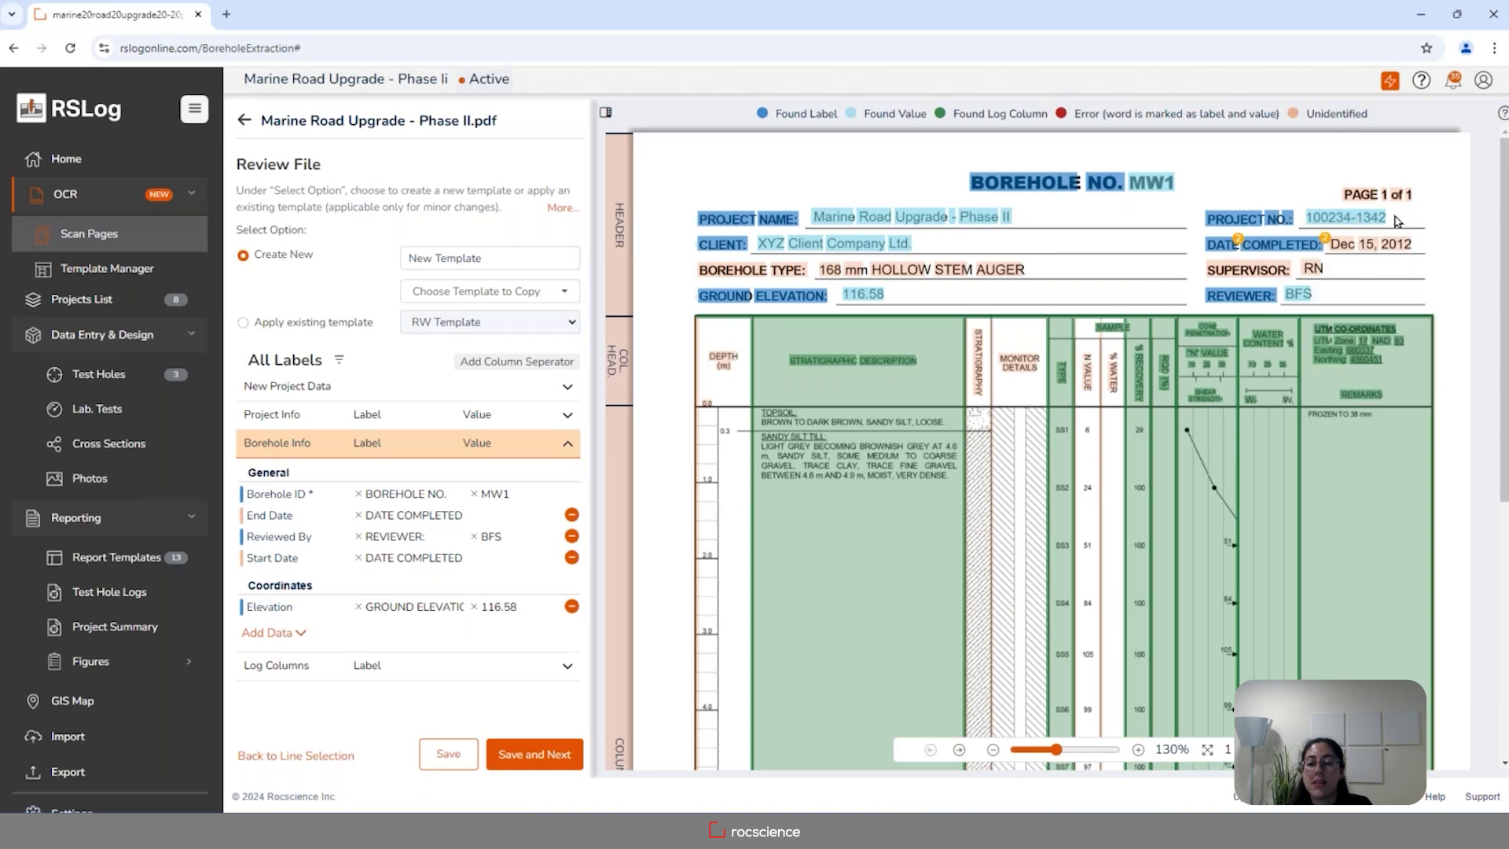
left_click(1346, 248)
left_click(1336, 314)
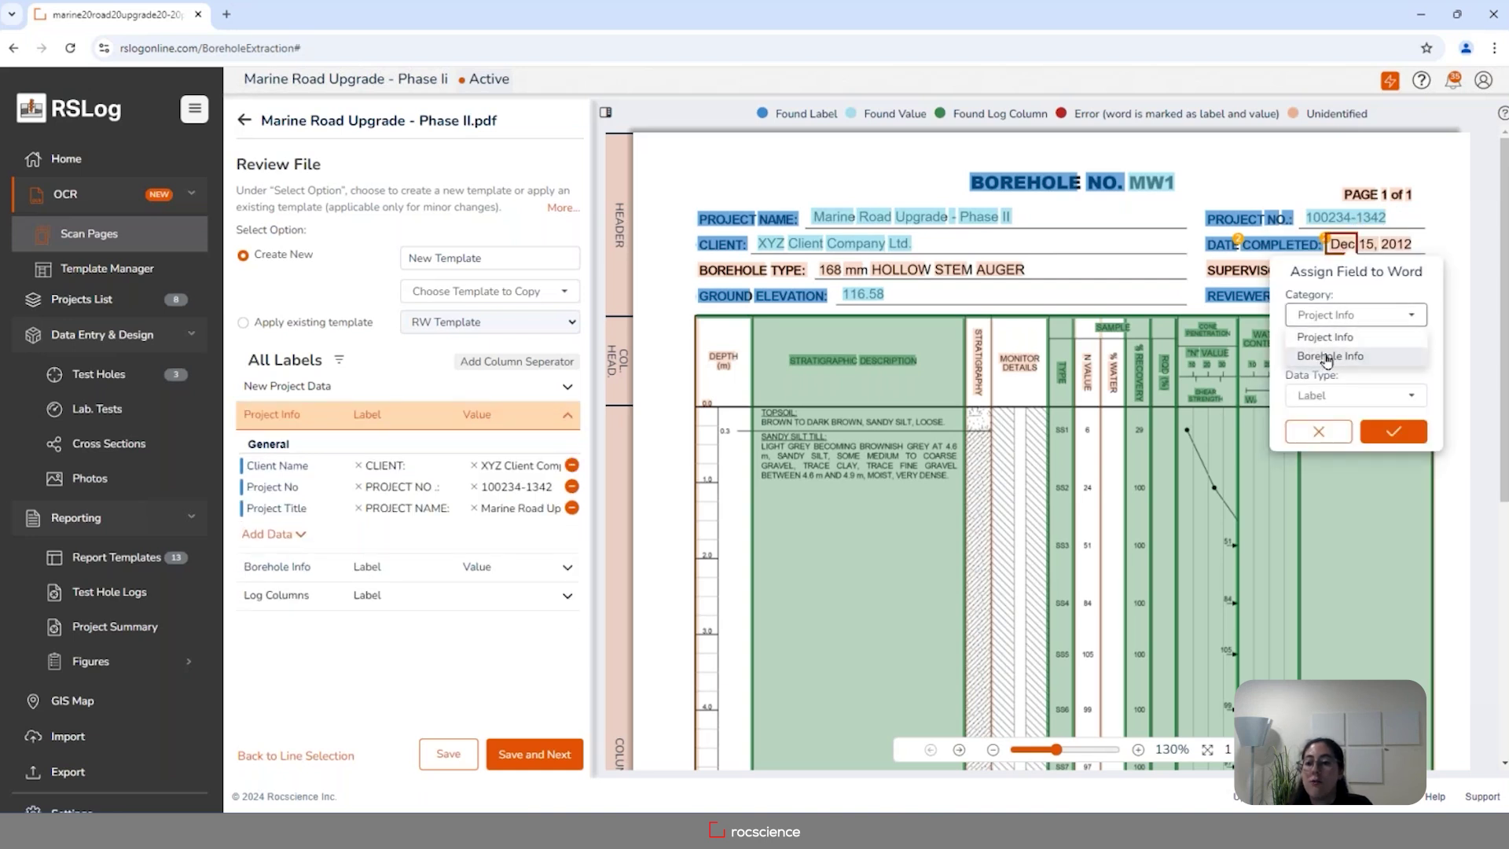
left_click(1336, 354)
left_click(1327, 358)
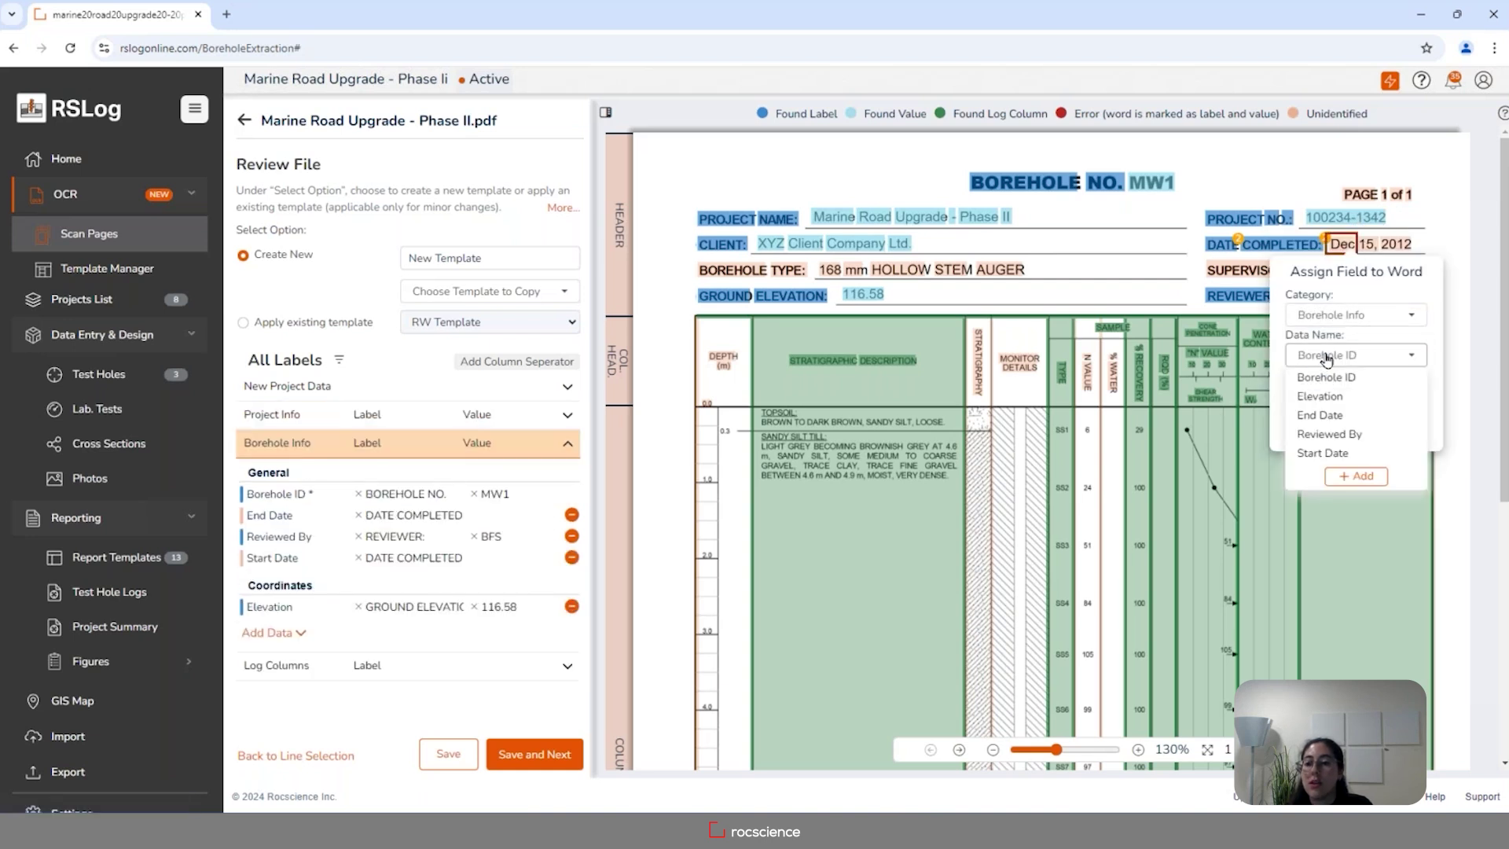
left_click(1336, 452)
left_click(1336, 395)
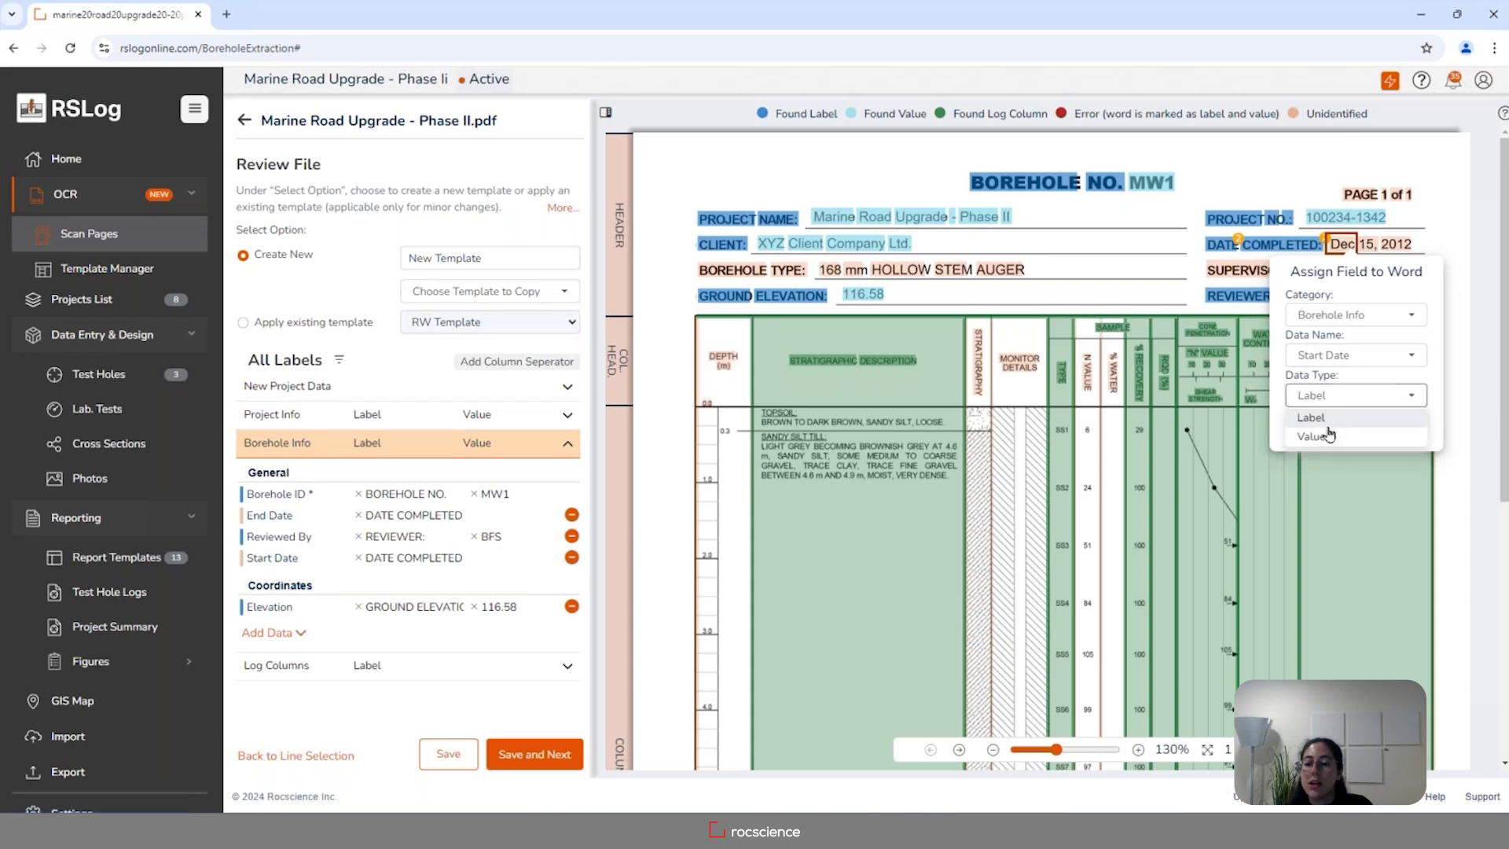
left_click(1330, 435)
left_click(1381, 436)
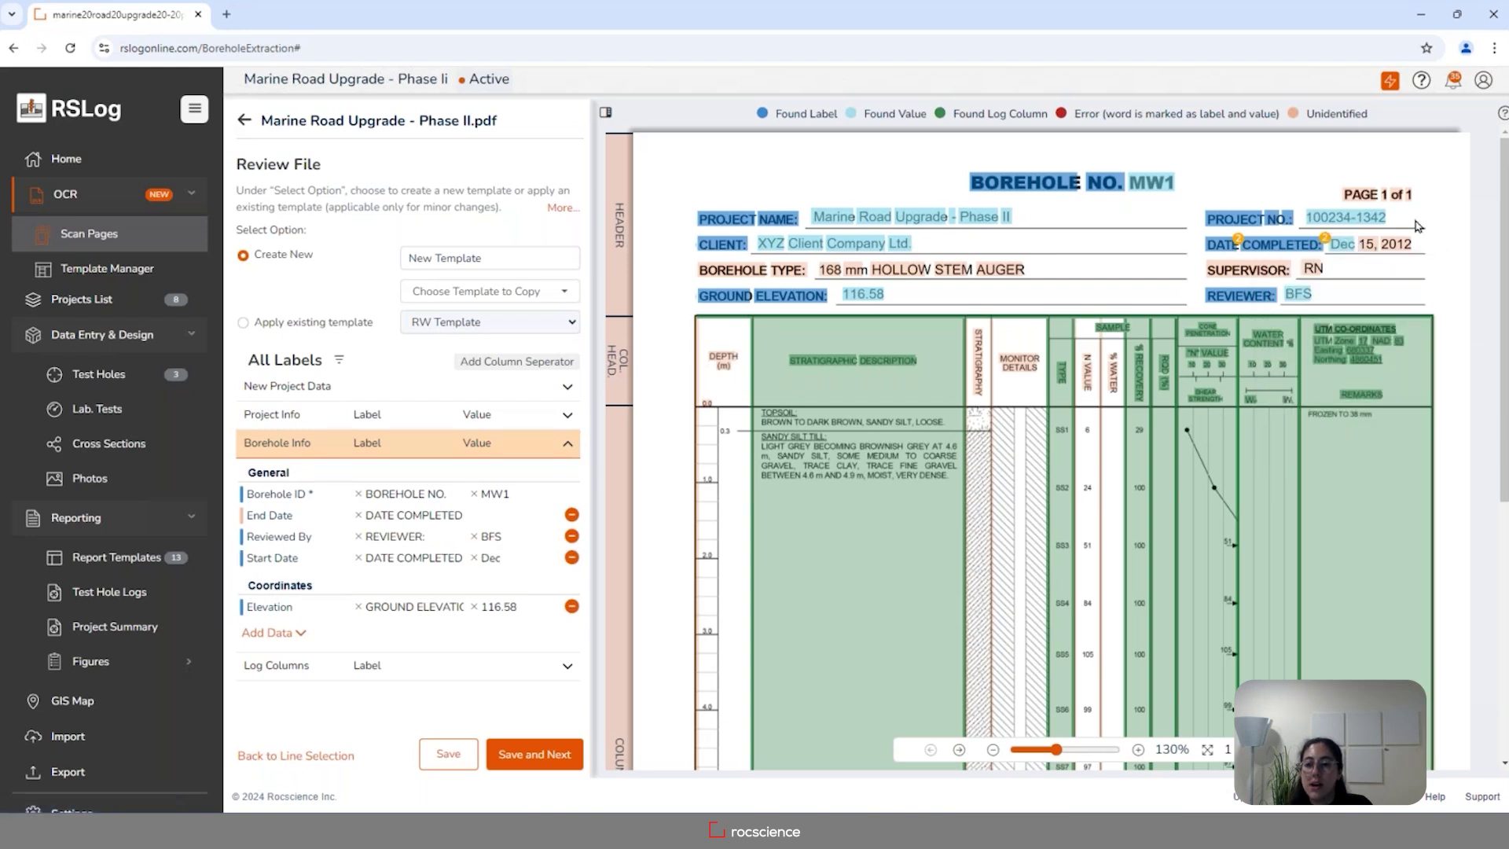
Extend the Start Date value with the words "15," and "2012" from the Date Completed line.
key("ctrl")
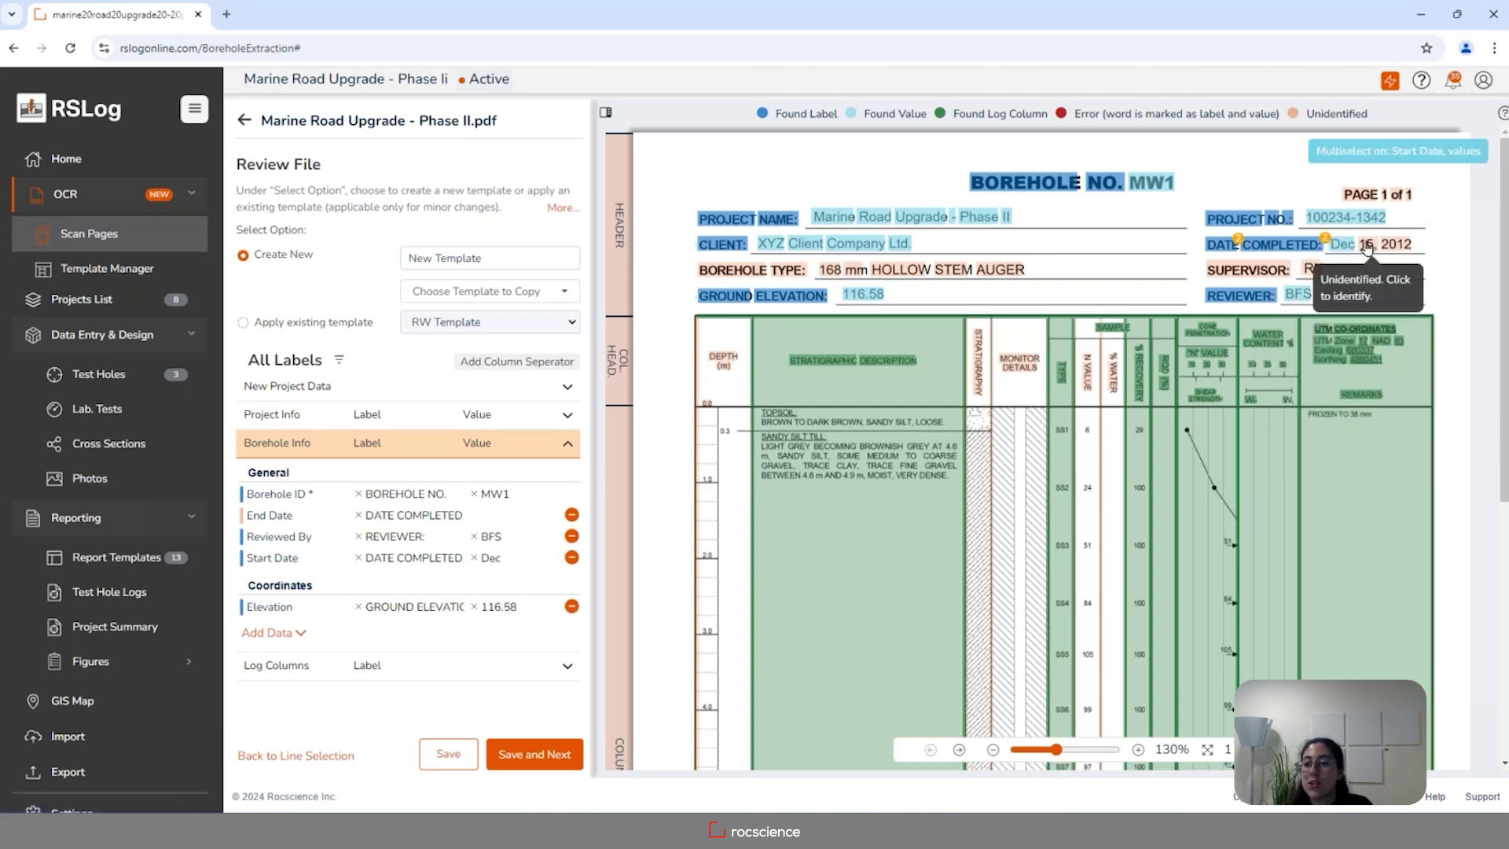
left_click(1366, 245, "ctrl")
left_click(1397, 244, "ctrl")
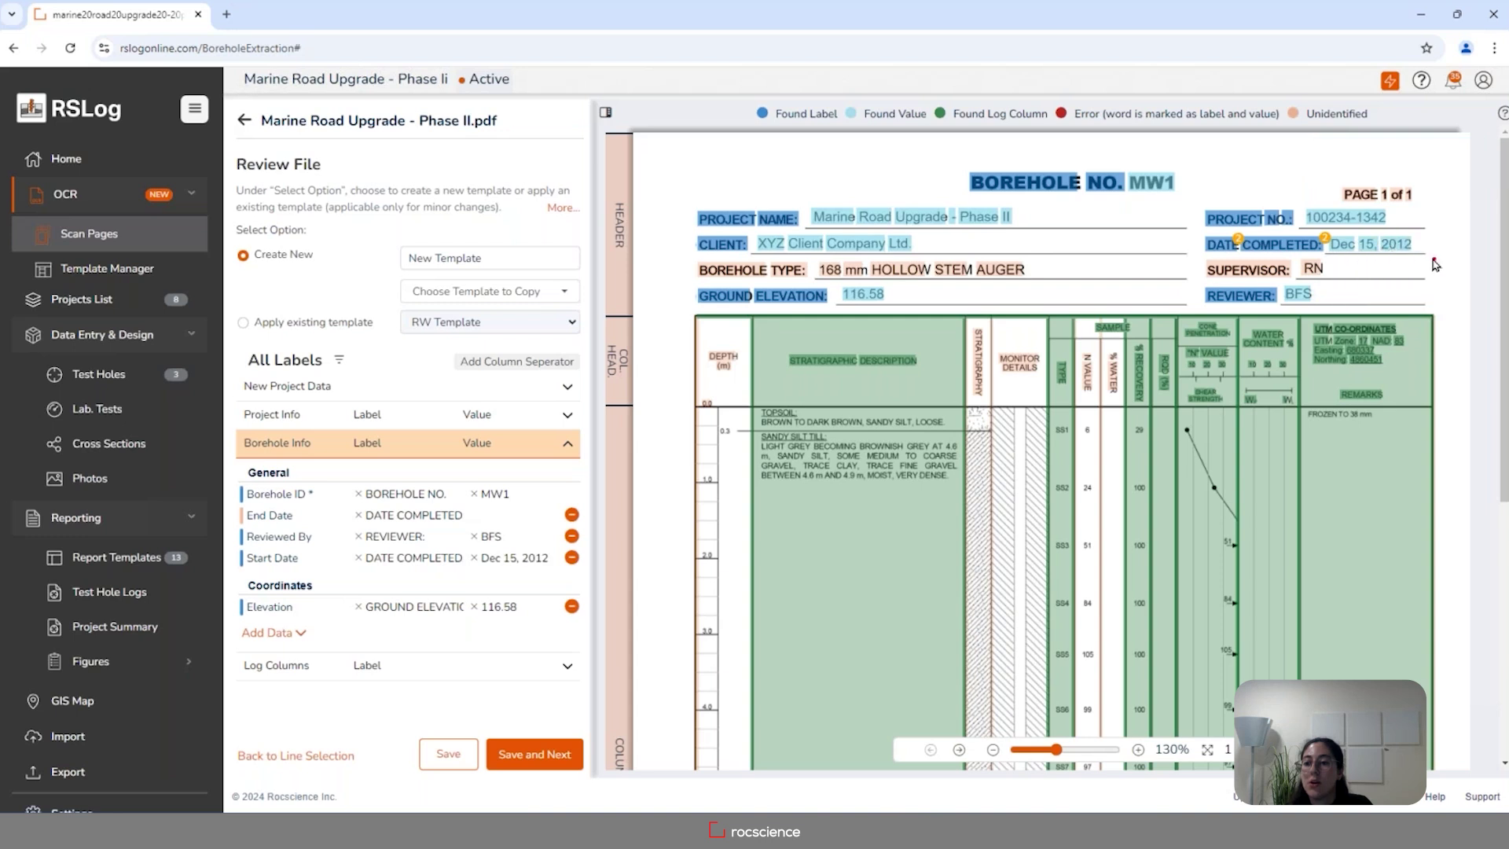
Assign all the words of "Dec 15, 2012" as the End Date value as well.
left_click(1342, 239)
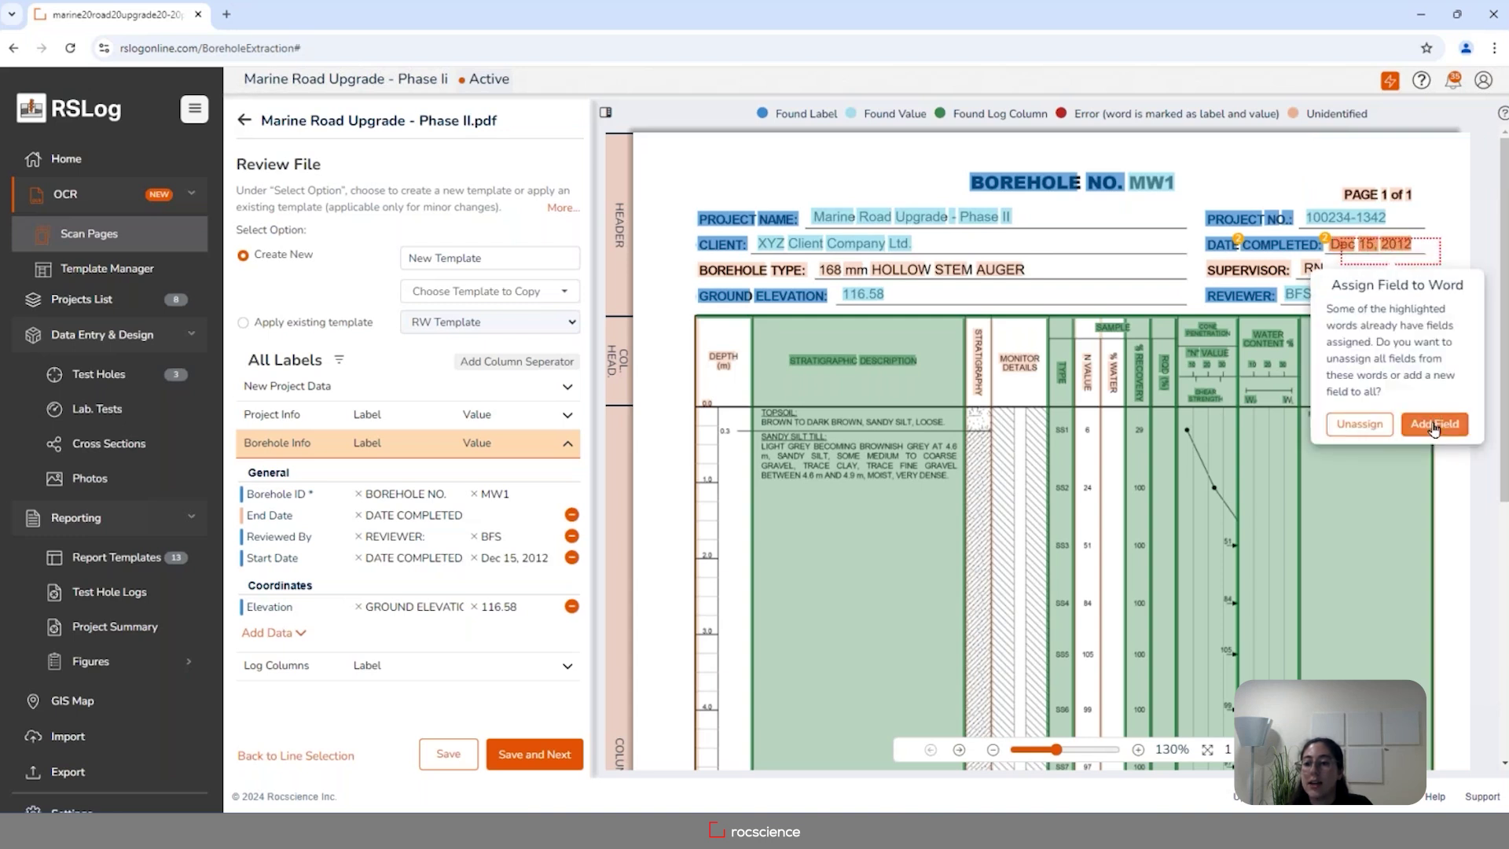
left_click(1414, 368)
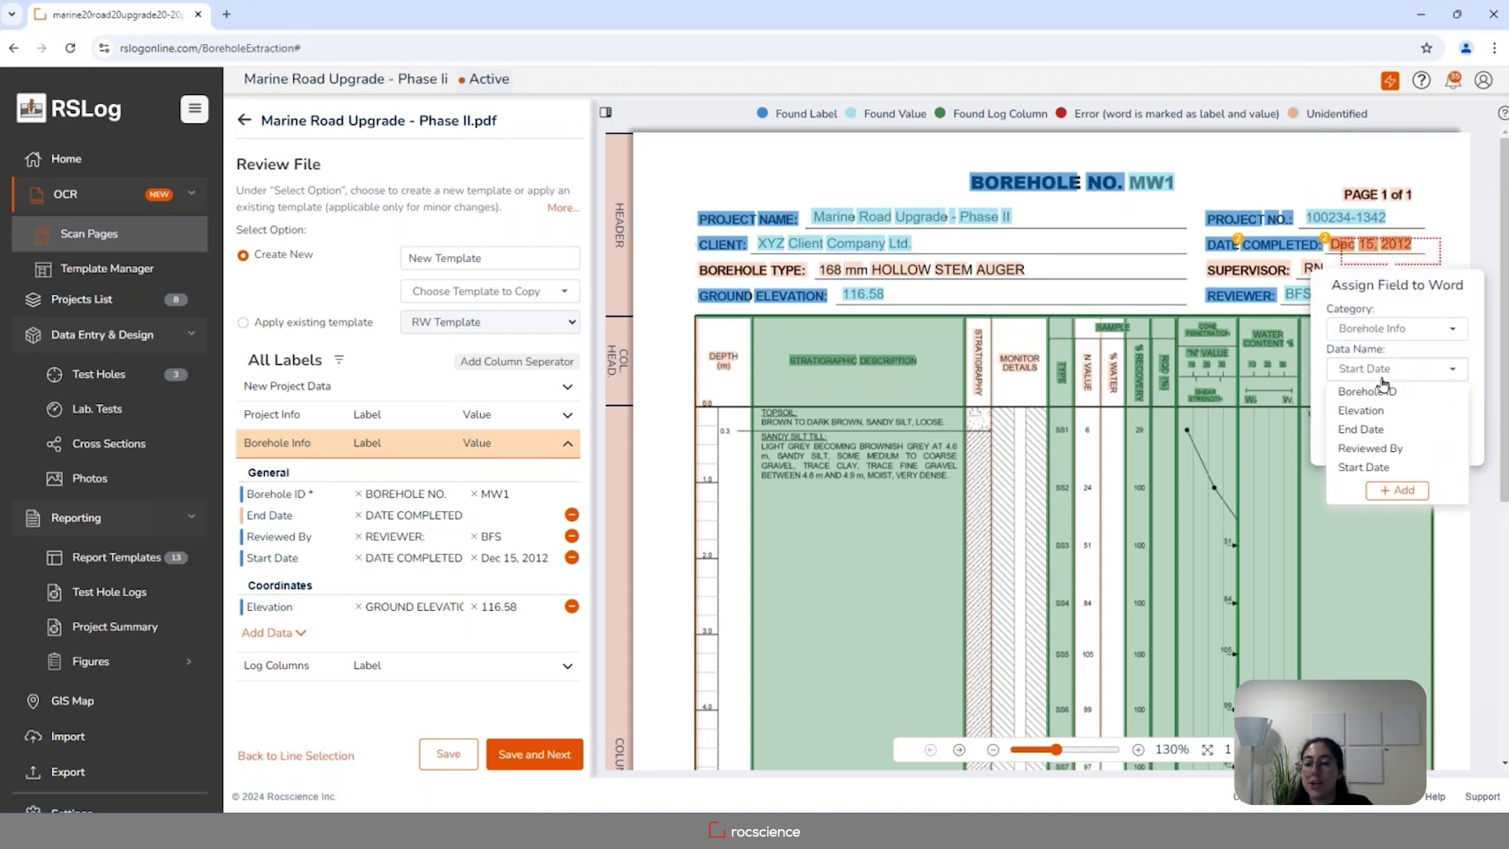
left_click(1359, 431)
left_click(1407, 447)
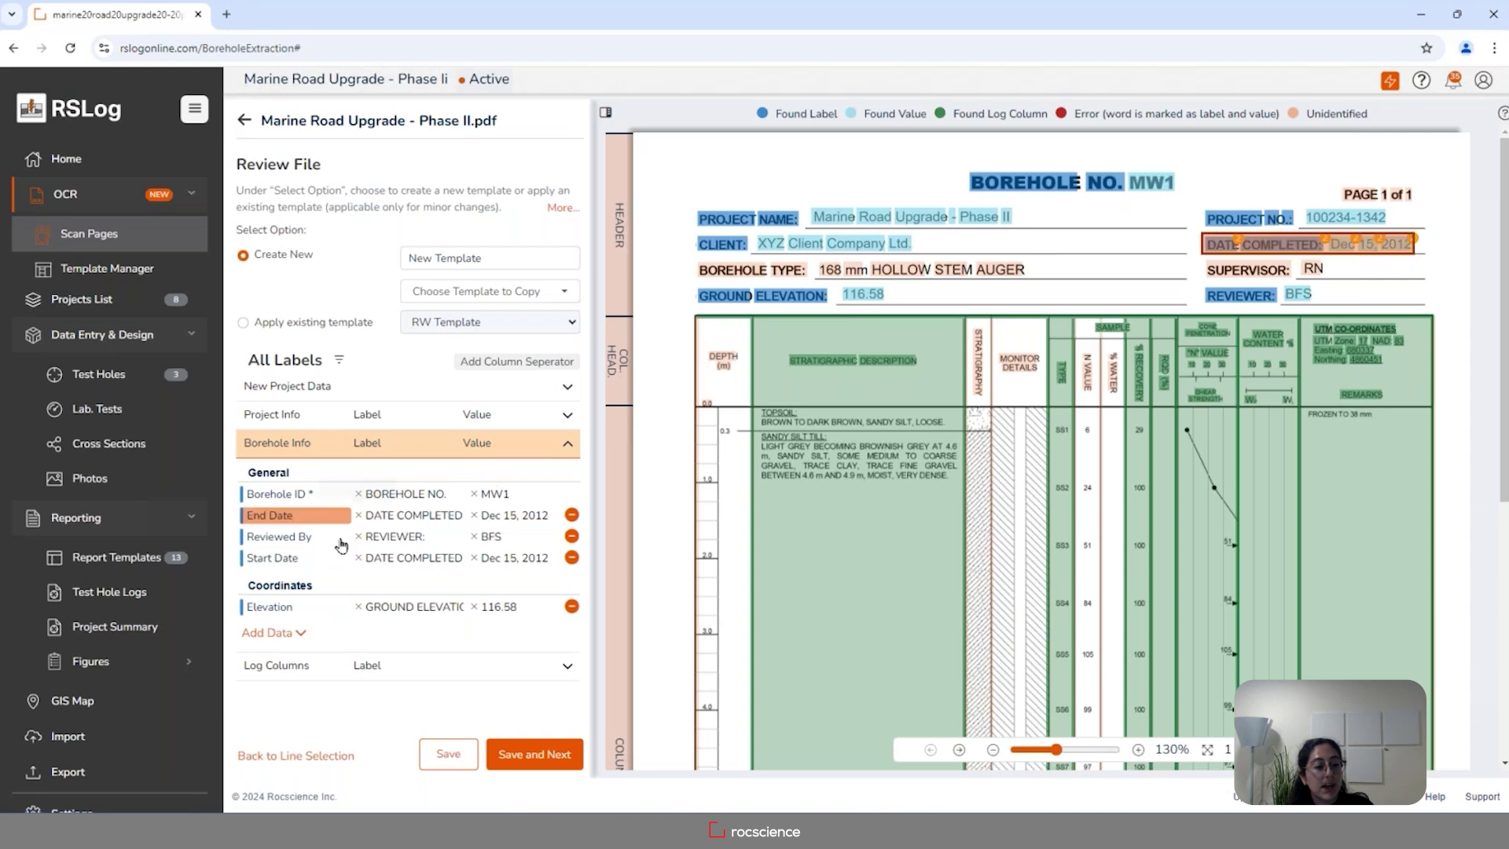
Add a Logged By field to the borehole info and assign the supervisor's initials from the log header as its value.
left_click(273, 634)
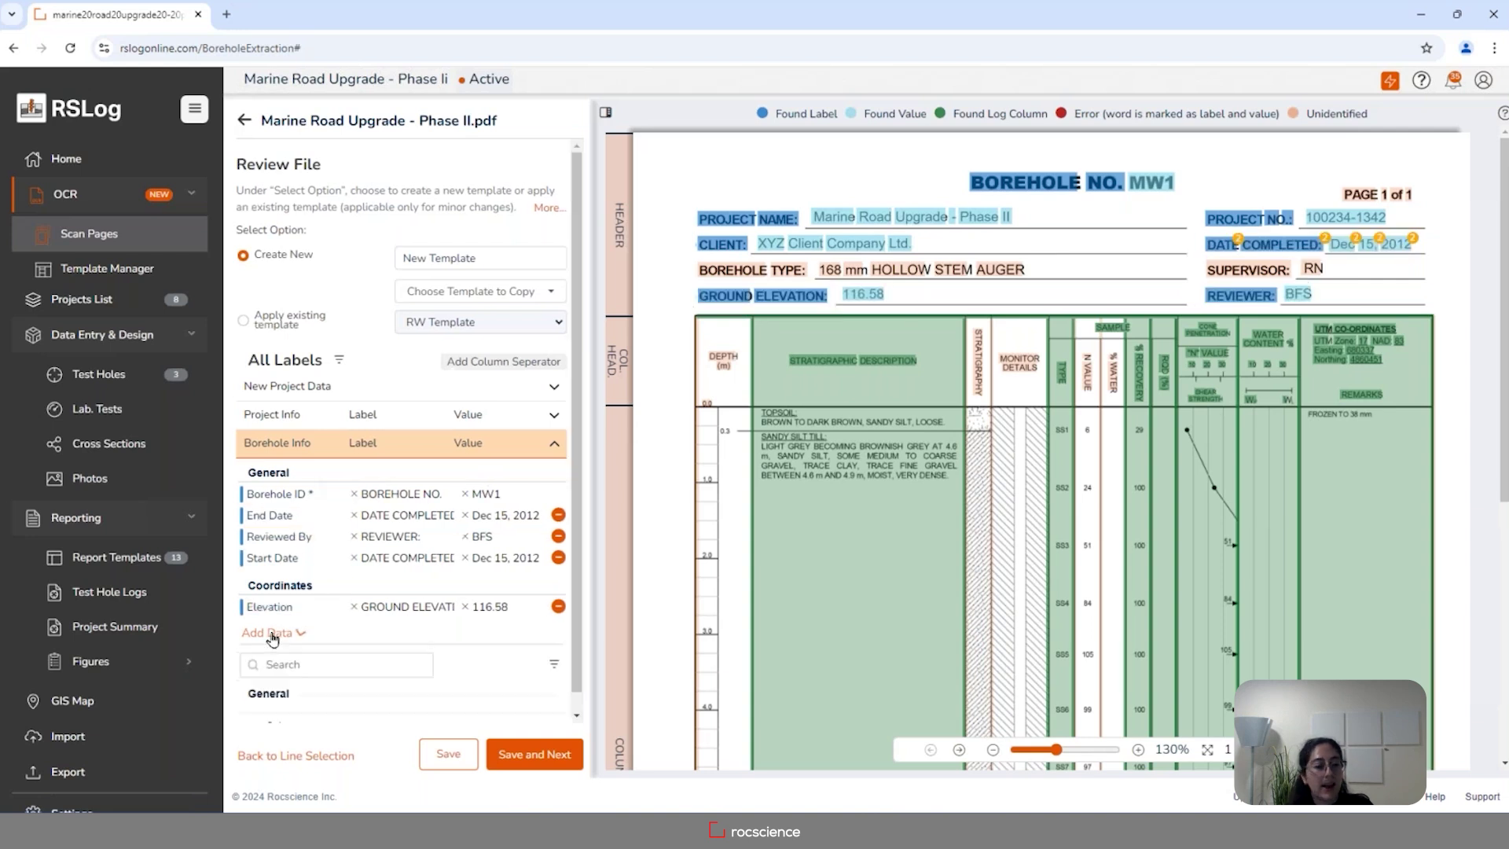
scroll(438, 464, "down", 4)
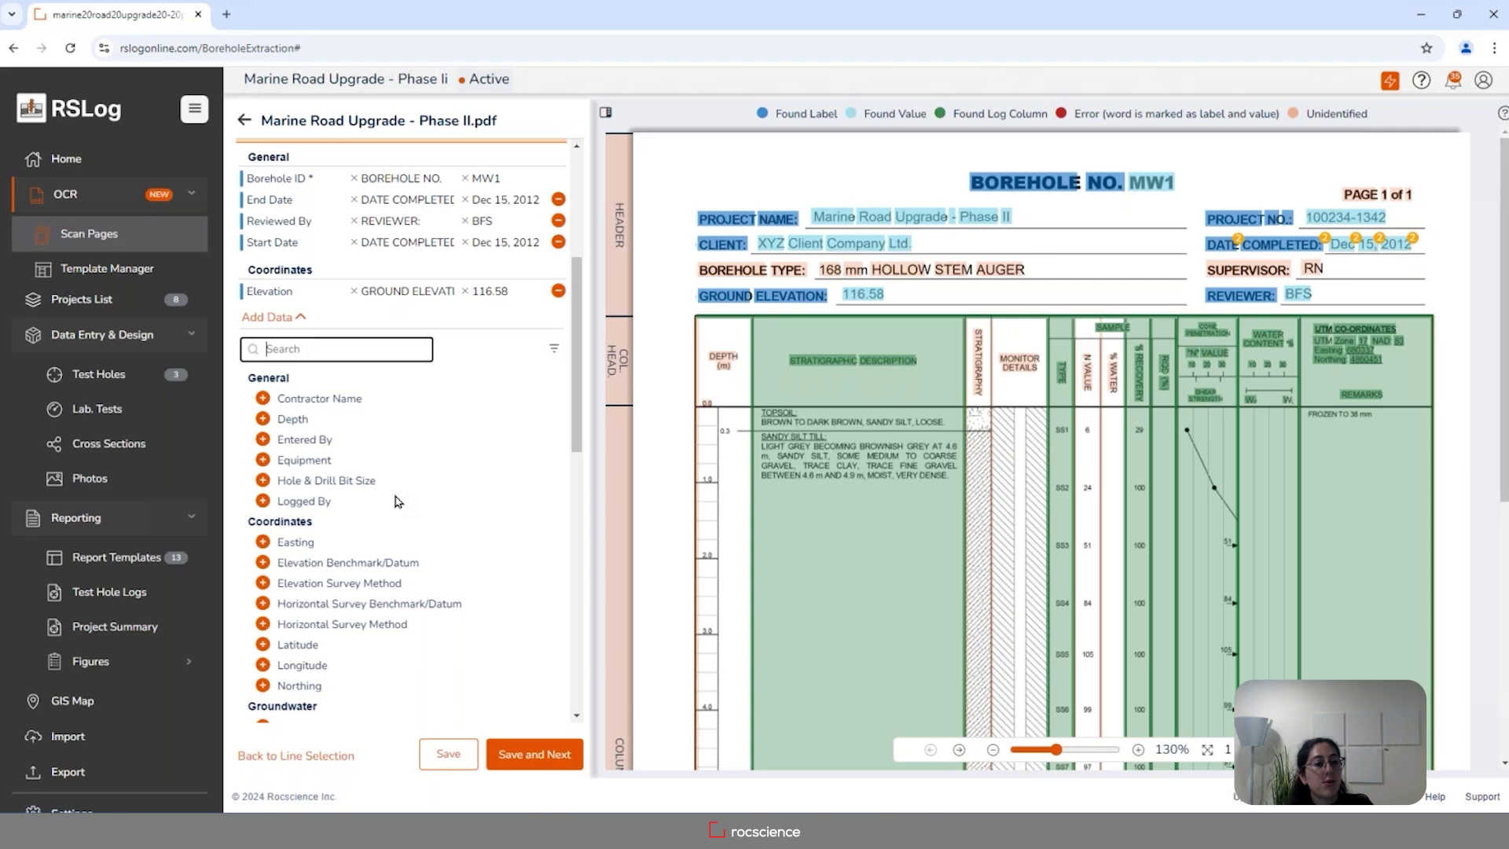
left_click(263, 502)
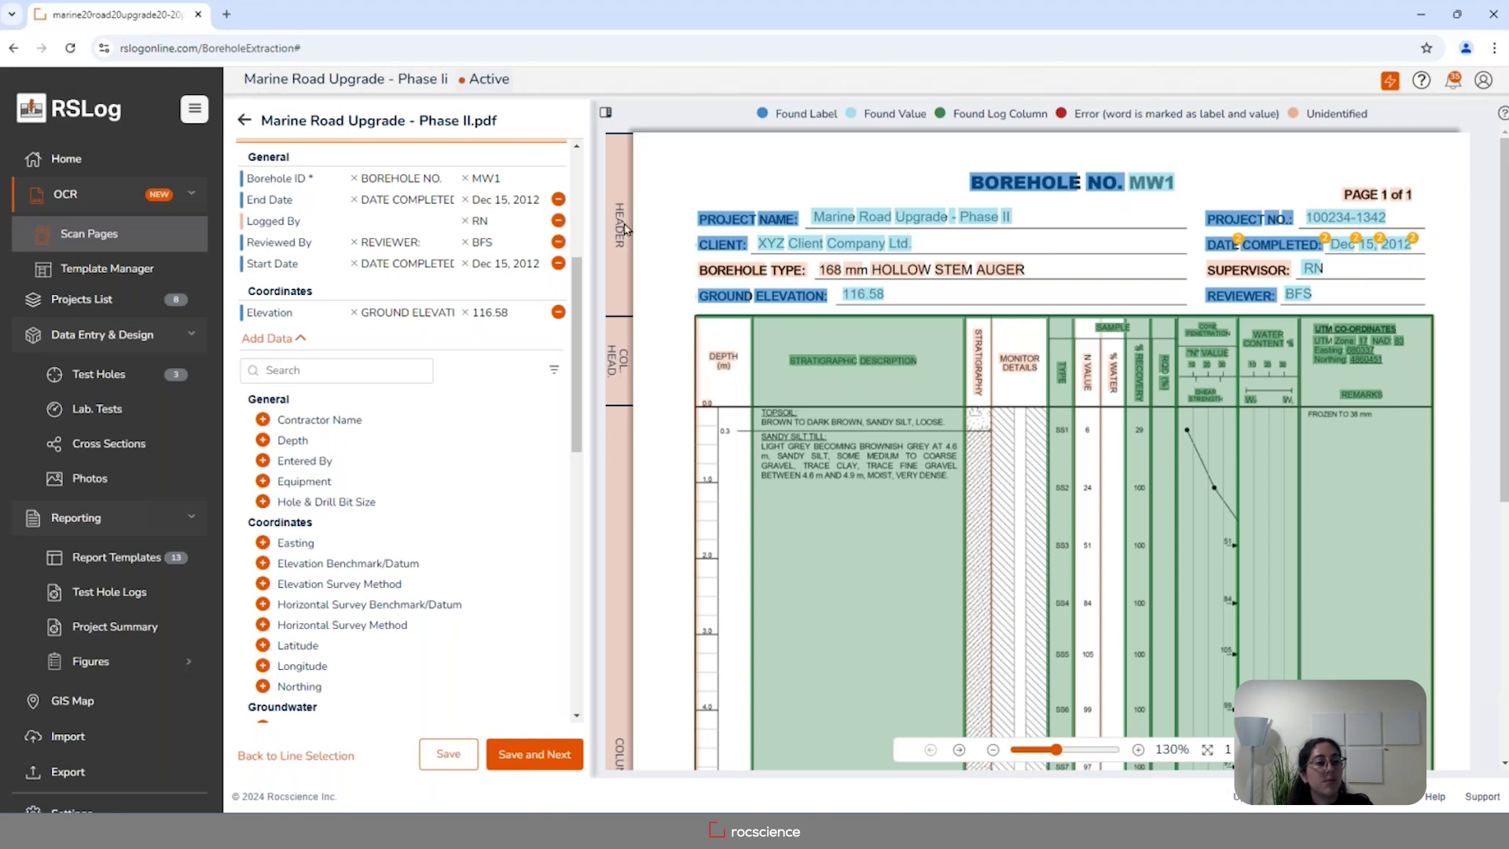
scroll(331, 393, "up", 3)
left_click(271, 418)
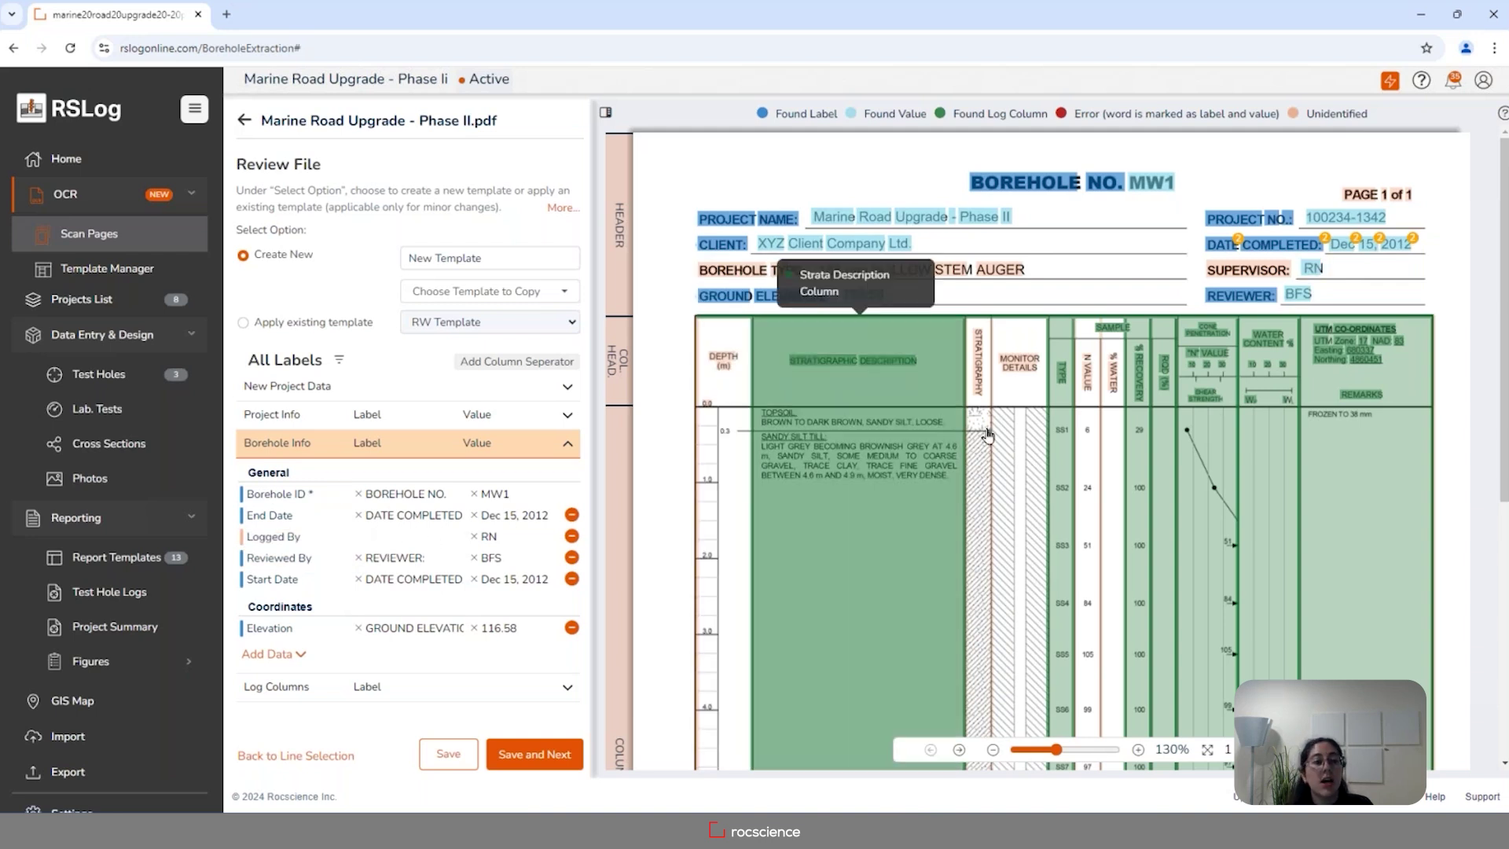
Assign the word "SUPERVISOR:" in the log header as the label of the Logged By field under Borehole Info.
left_click(1223, 270)
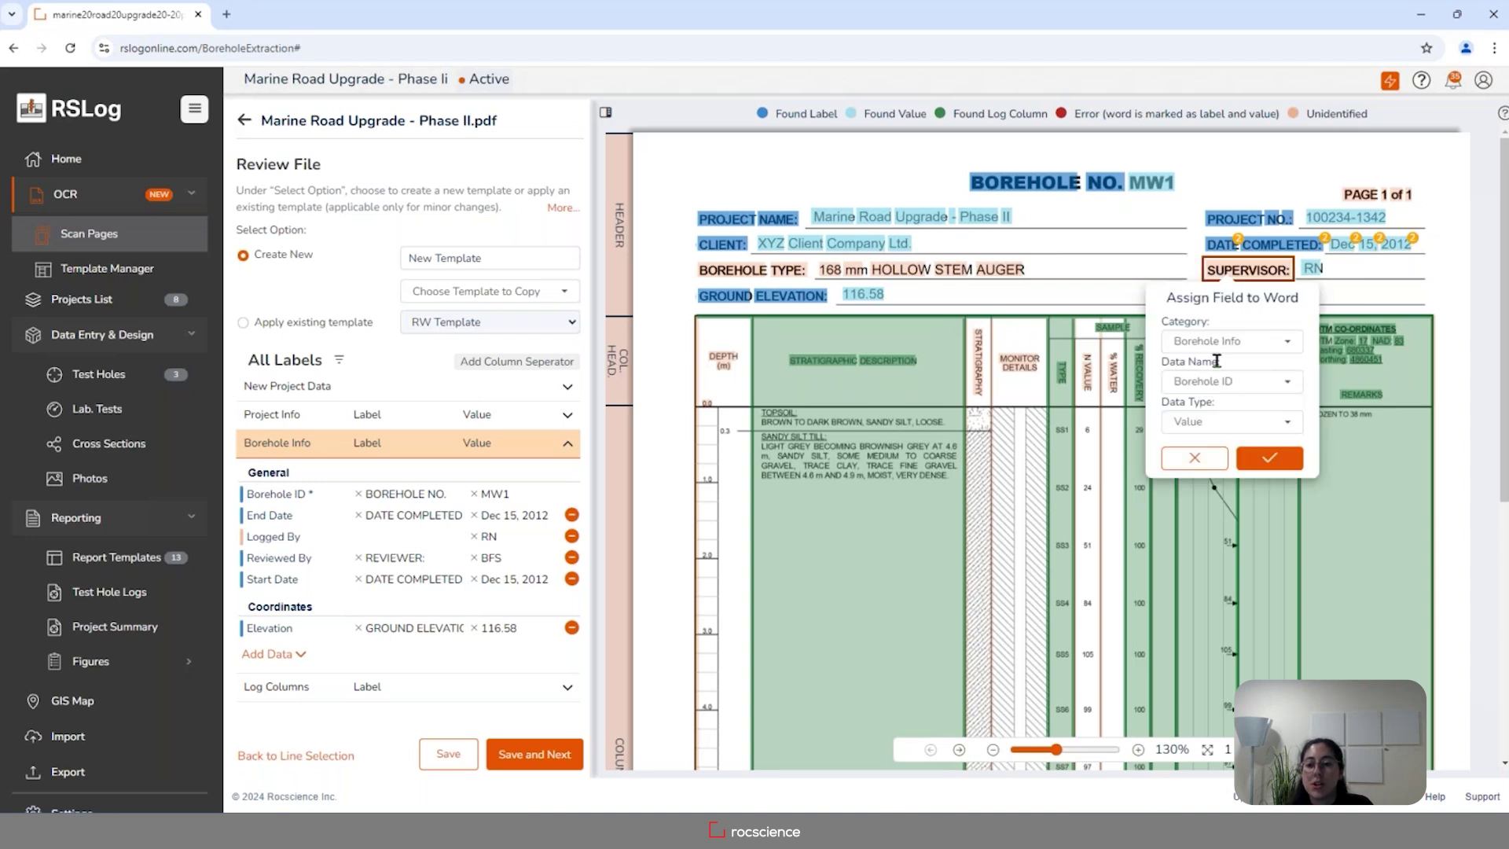
left_click(1218, 381)
left_click(1200, 460)
left_click(1216, 422)
left_click(1193, 443)
left_click(1269, 459)
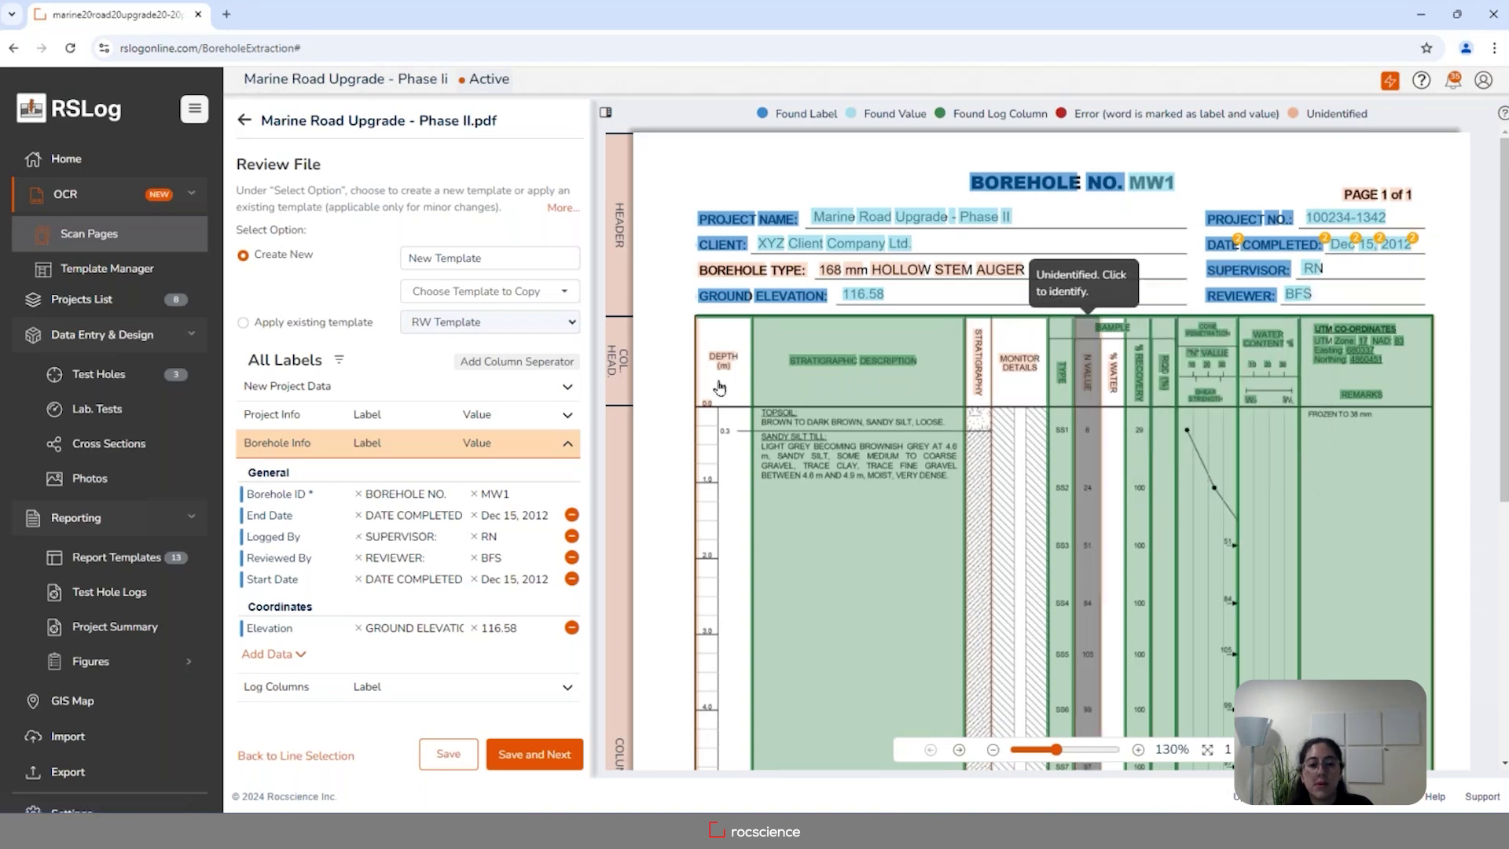
Add a column separator inside the log's depth column and identify the narrow part with the depth scale as Depth.
left_click(403, 444)
left_click(365, 473)
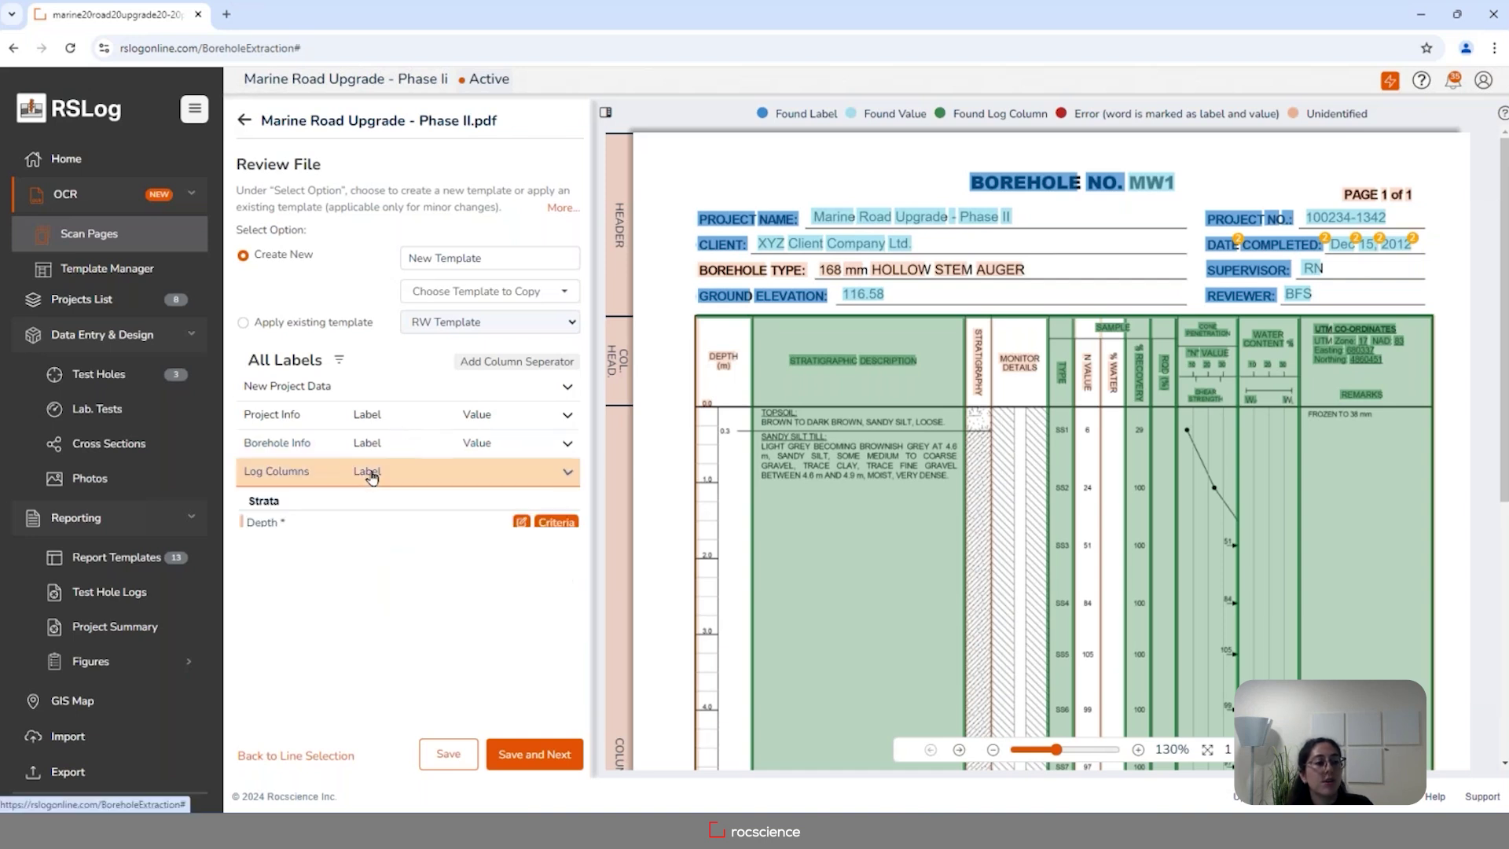
scroll(388, 489, "down", 2)
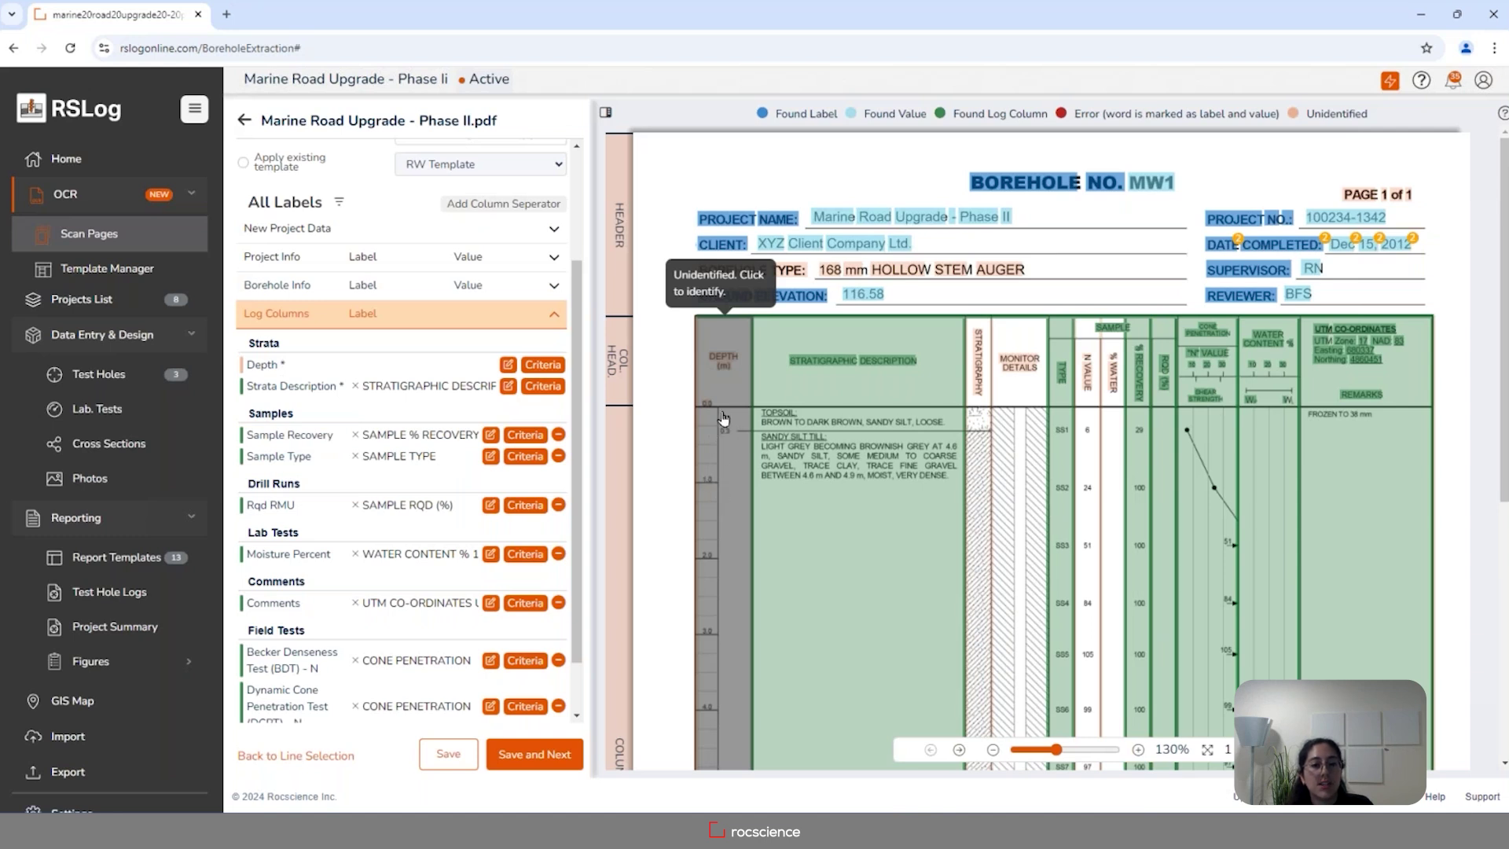
left_click(520, 207)
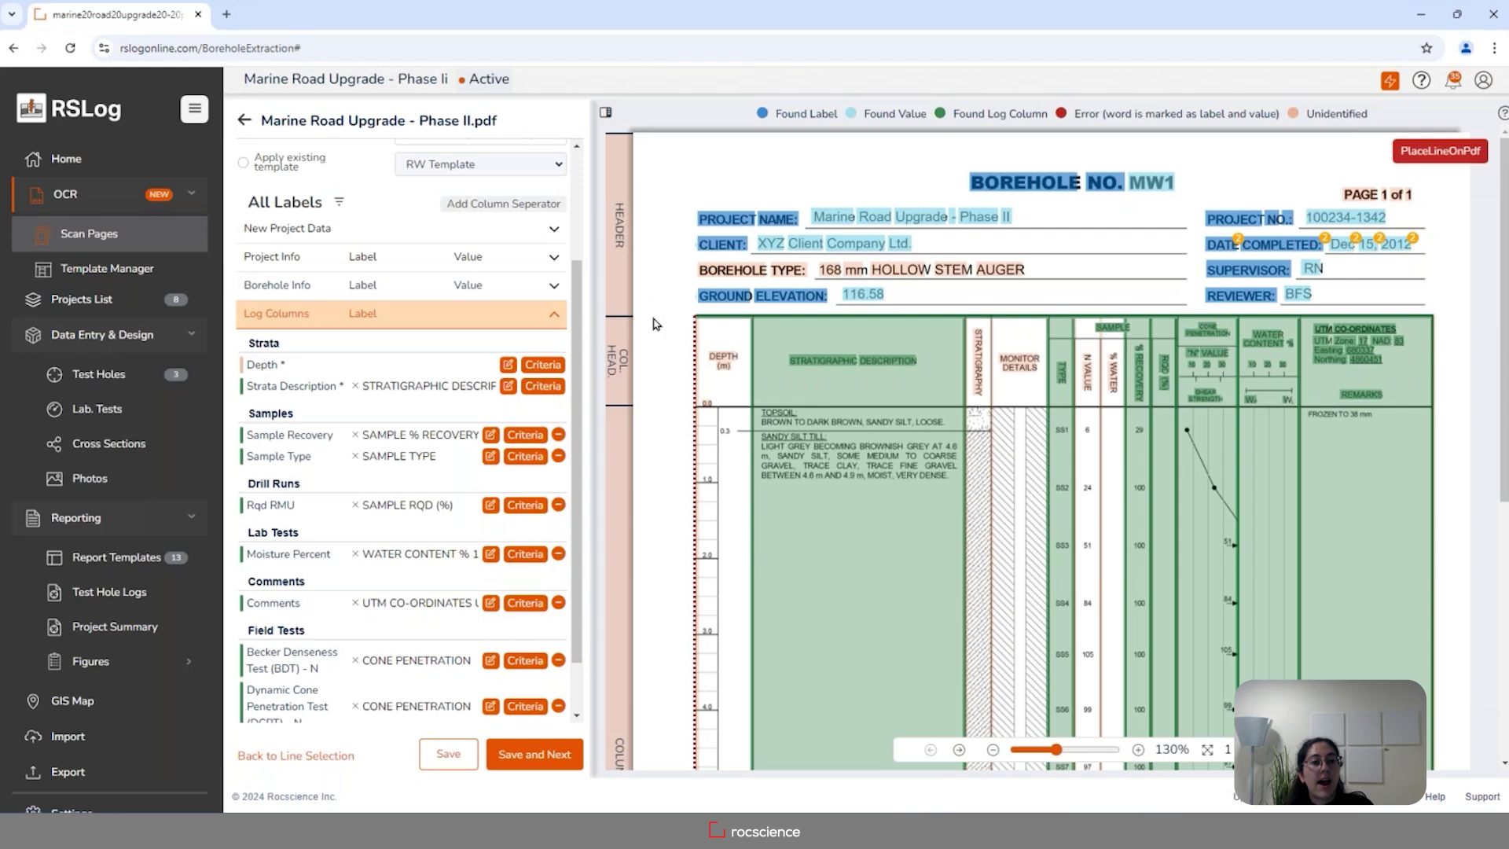
left_click(718, 449)
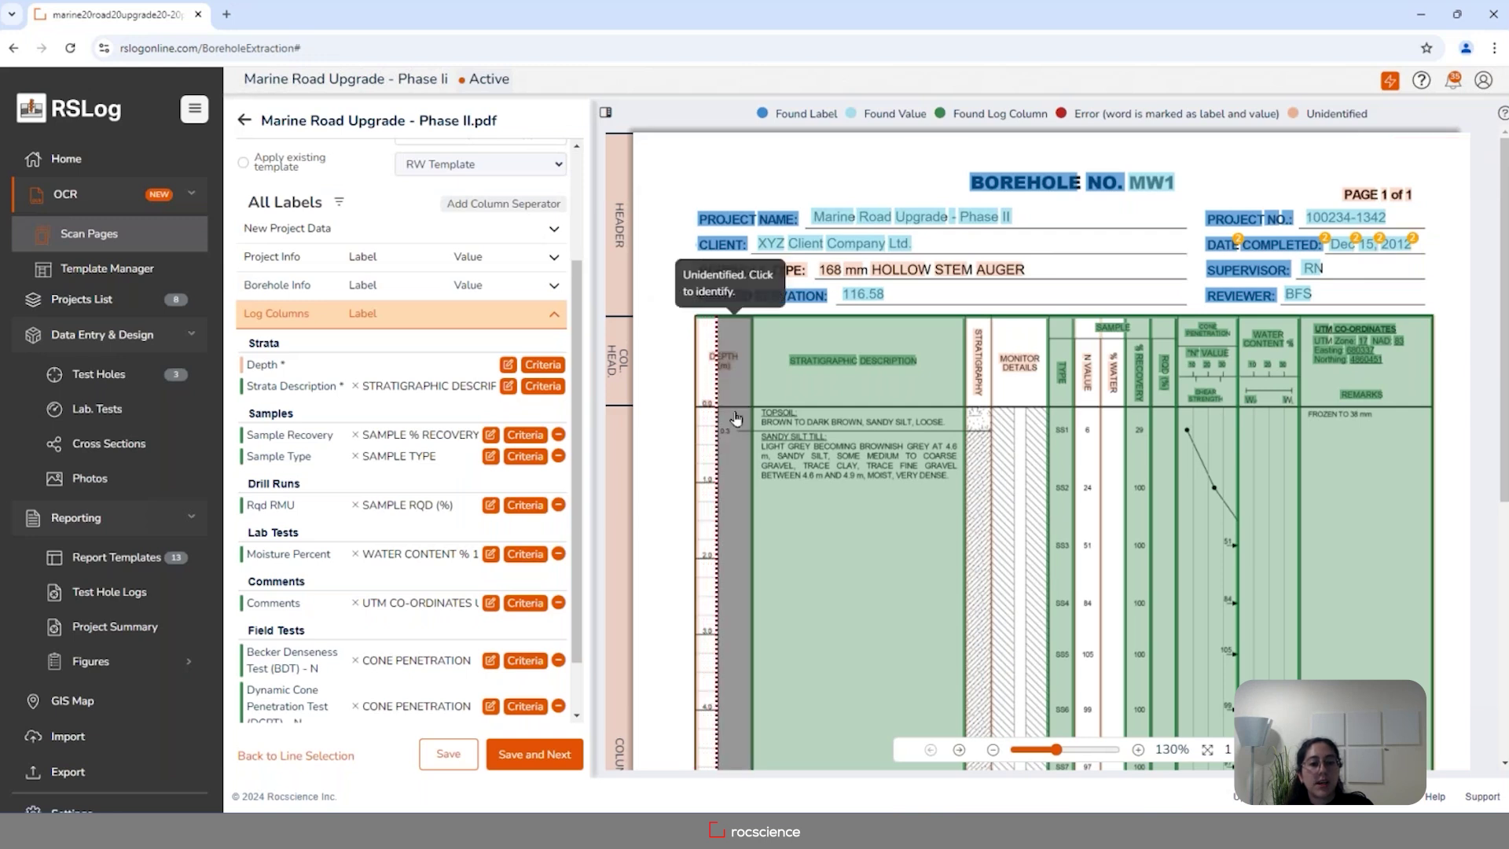
left_click(707, 408)
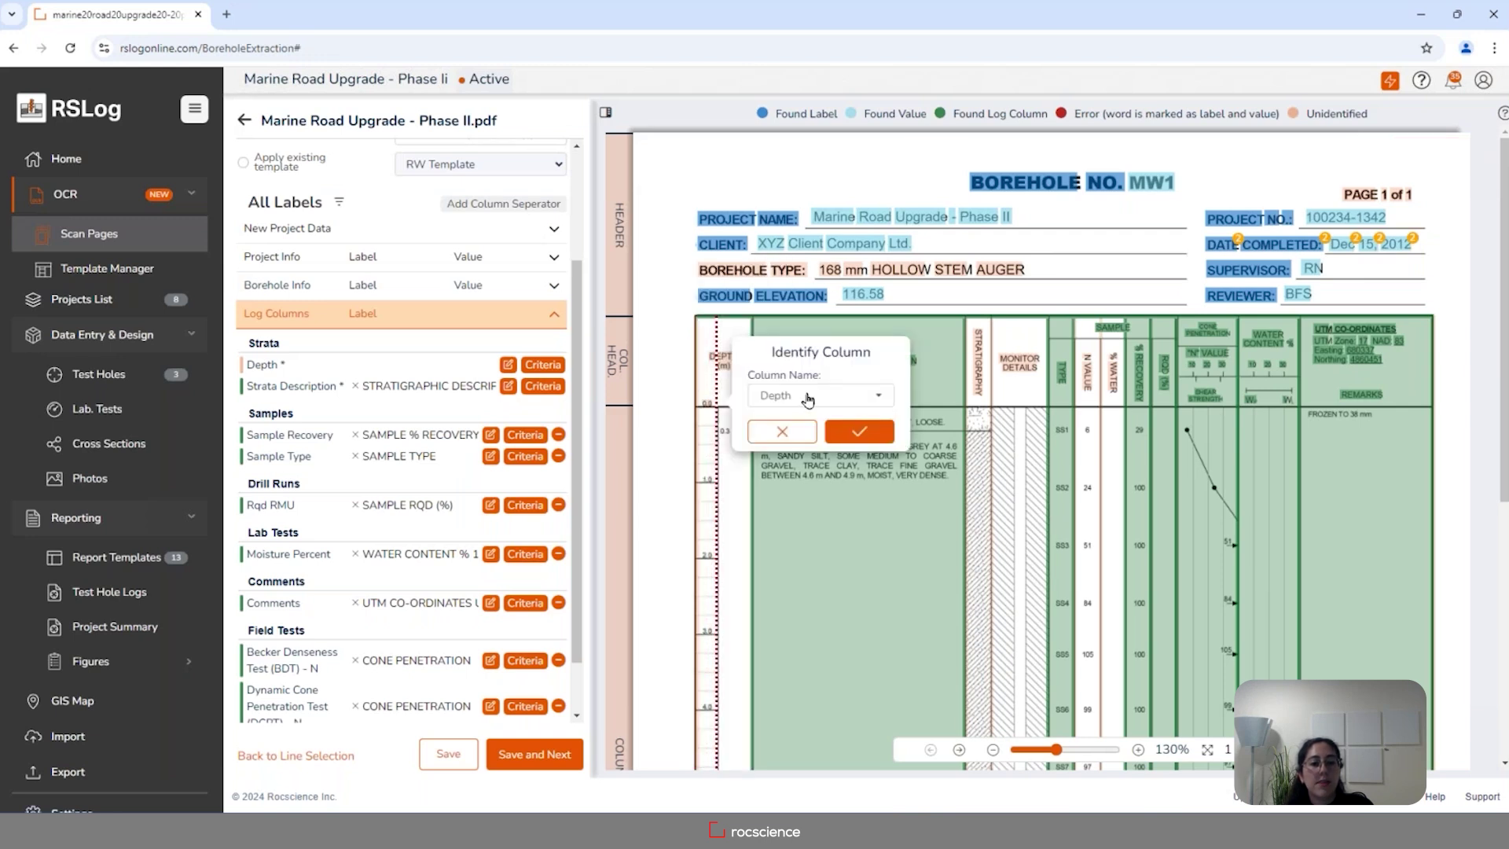
left_click(859, 431)
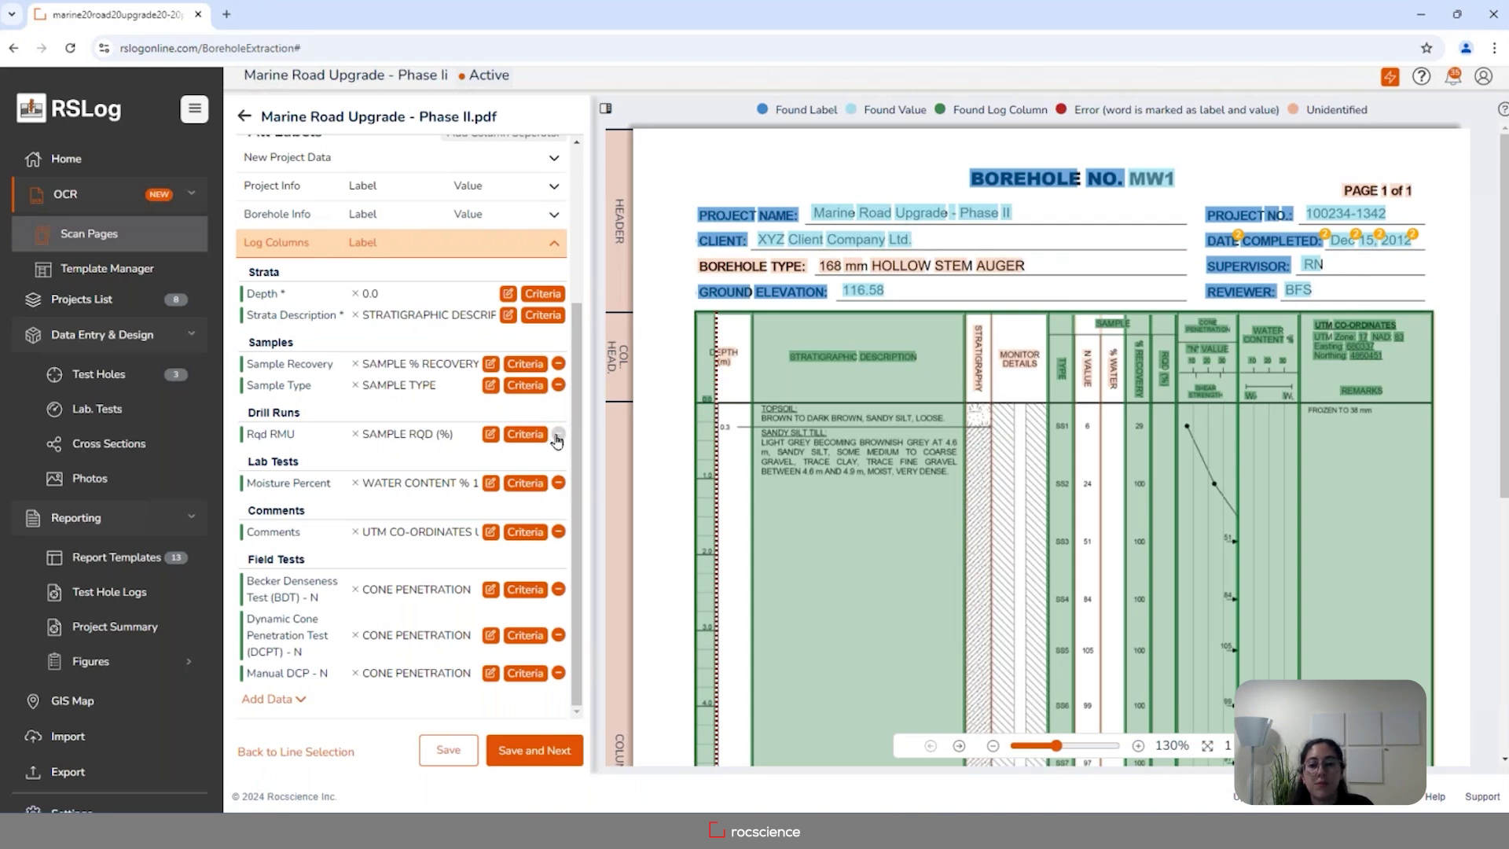
Clear the Cone Penetration column from the three field tests and remove the Rqd RMU field from the log columns.
left_click(1089, 472)
left_click(1092, 507)
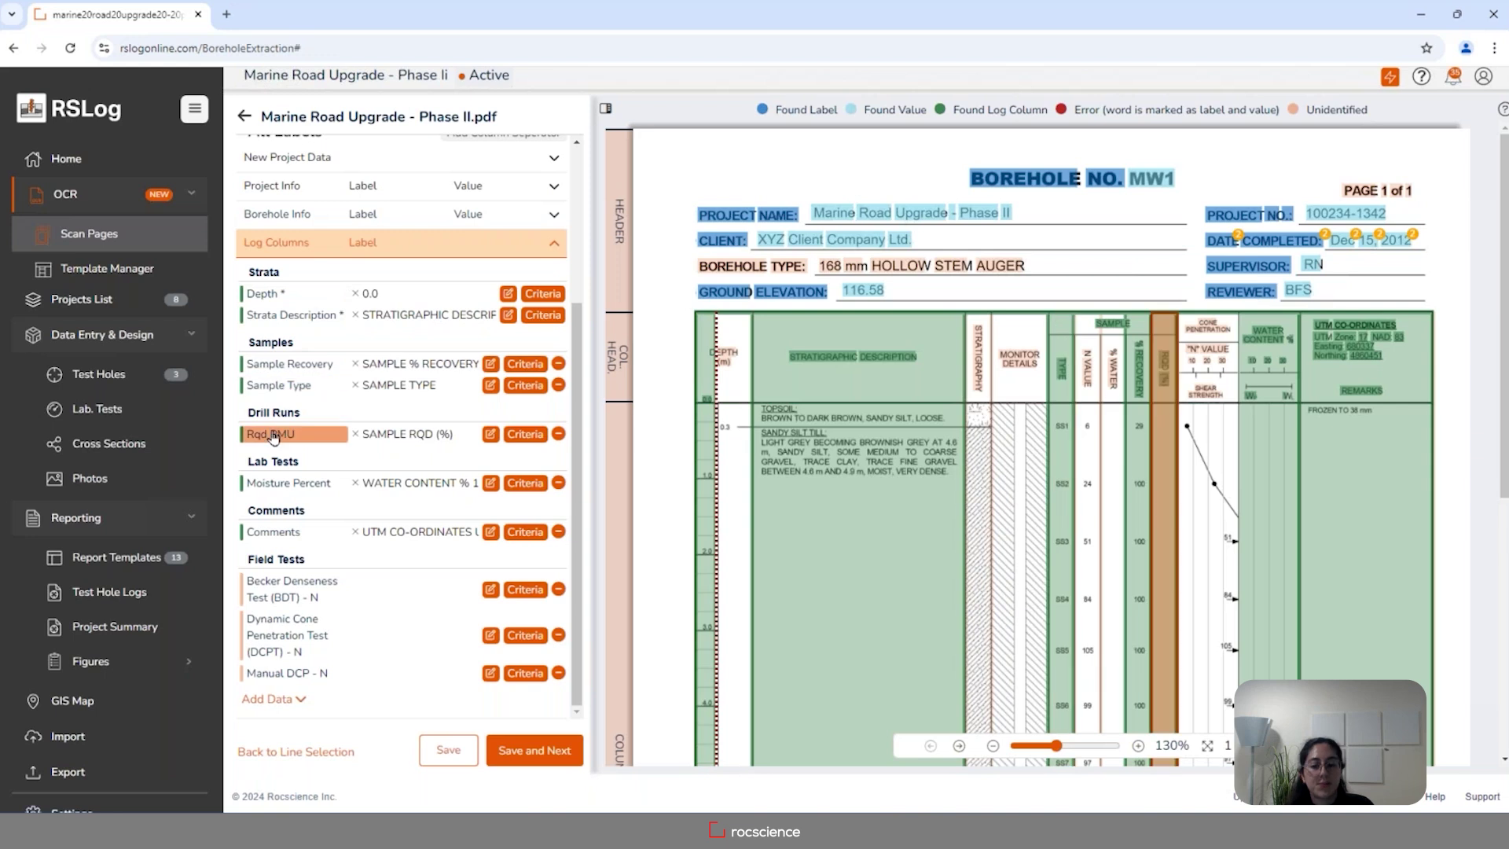
left_click(560, 436)
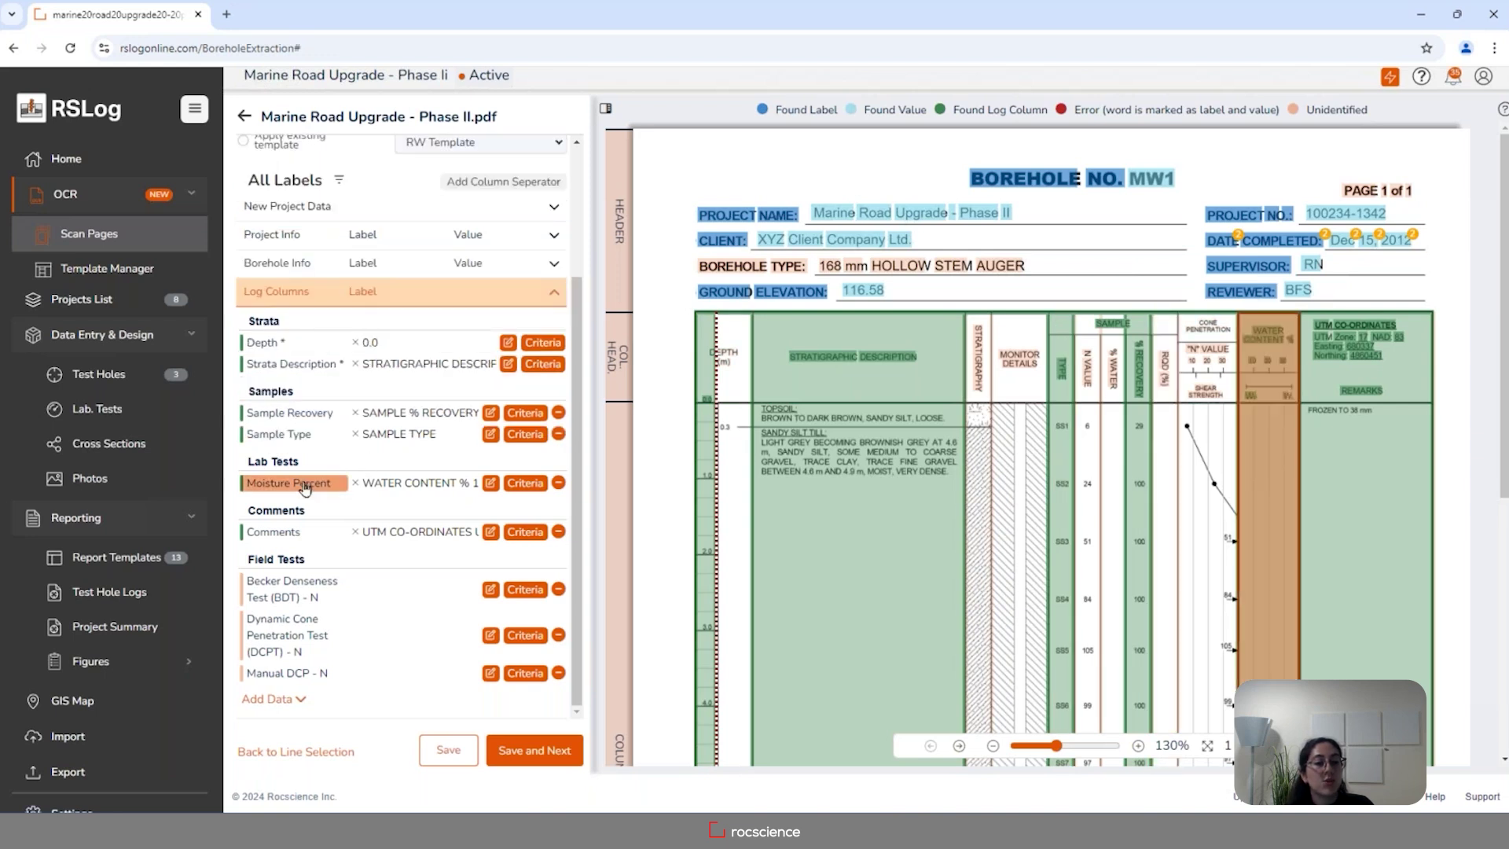
Identify the % Water column under Sample as Moisture Percent.
left_click(1114, 431)
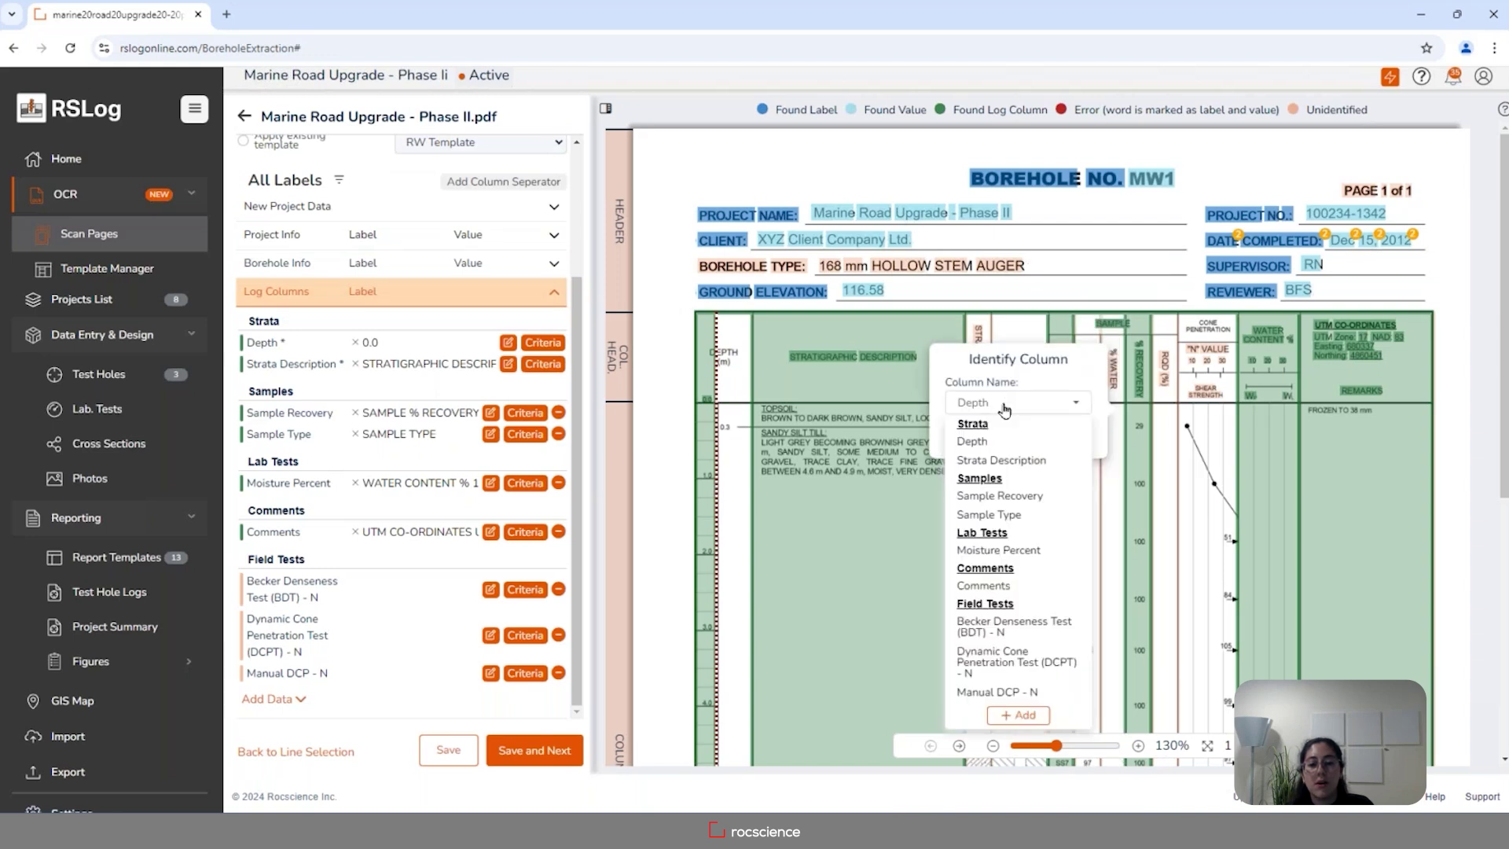
left_click(988, 559)
left_click(1057, 438)
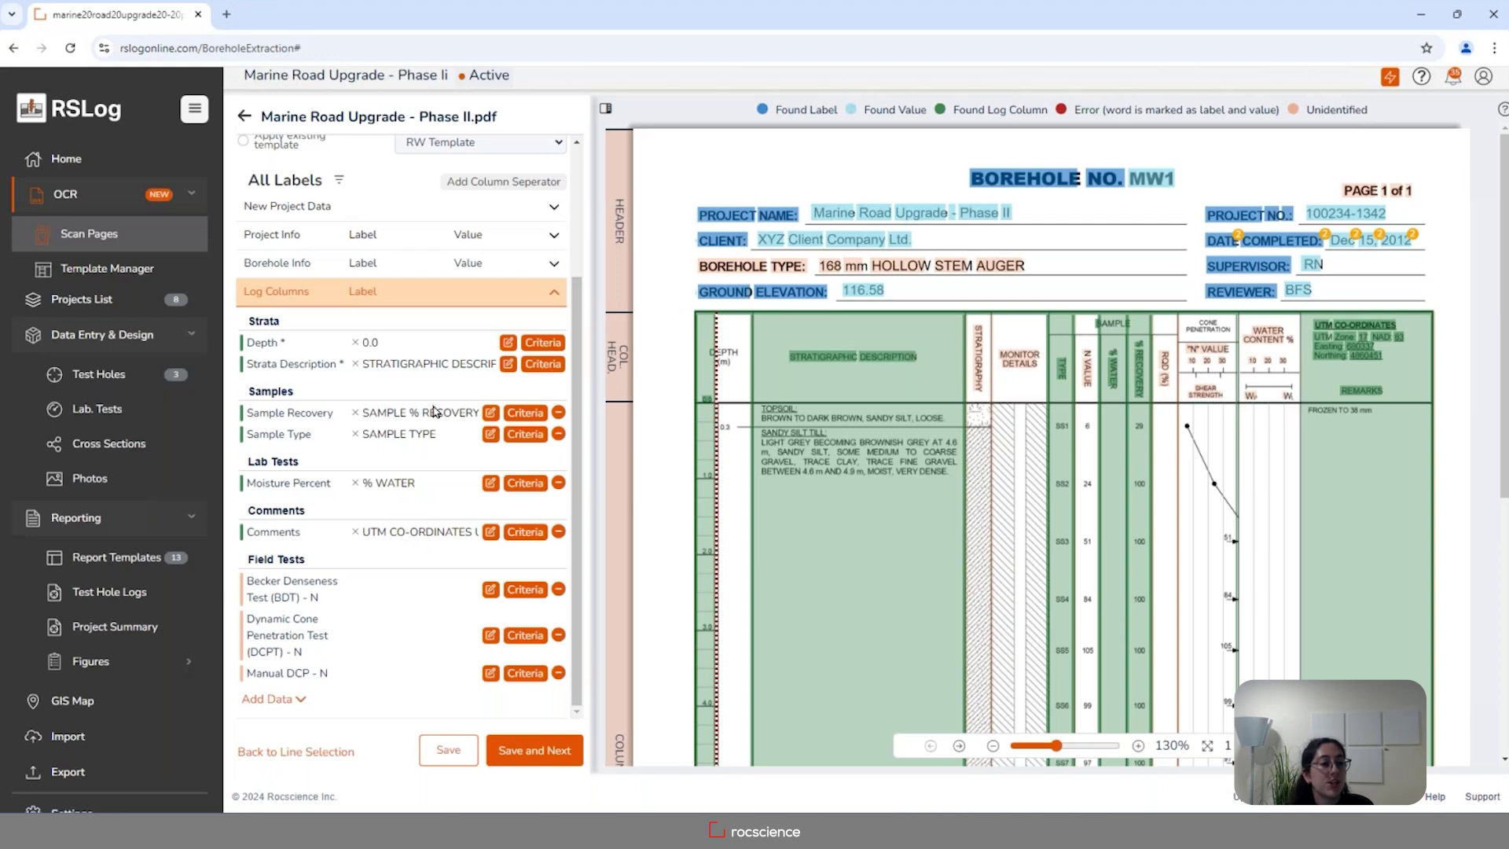
Inspect the header words of the Depth and Sample Recovery columns and the Depth column criteria, leaving the criteria unset.
left_click(508, 343)
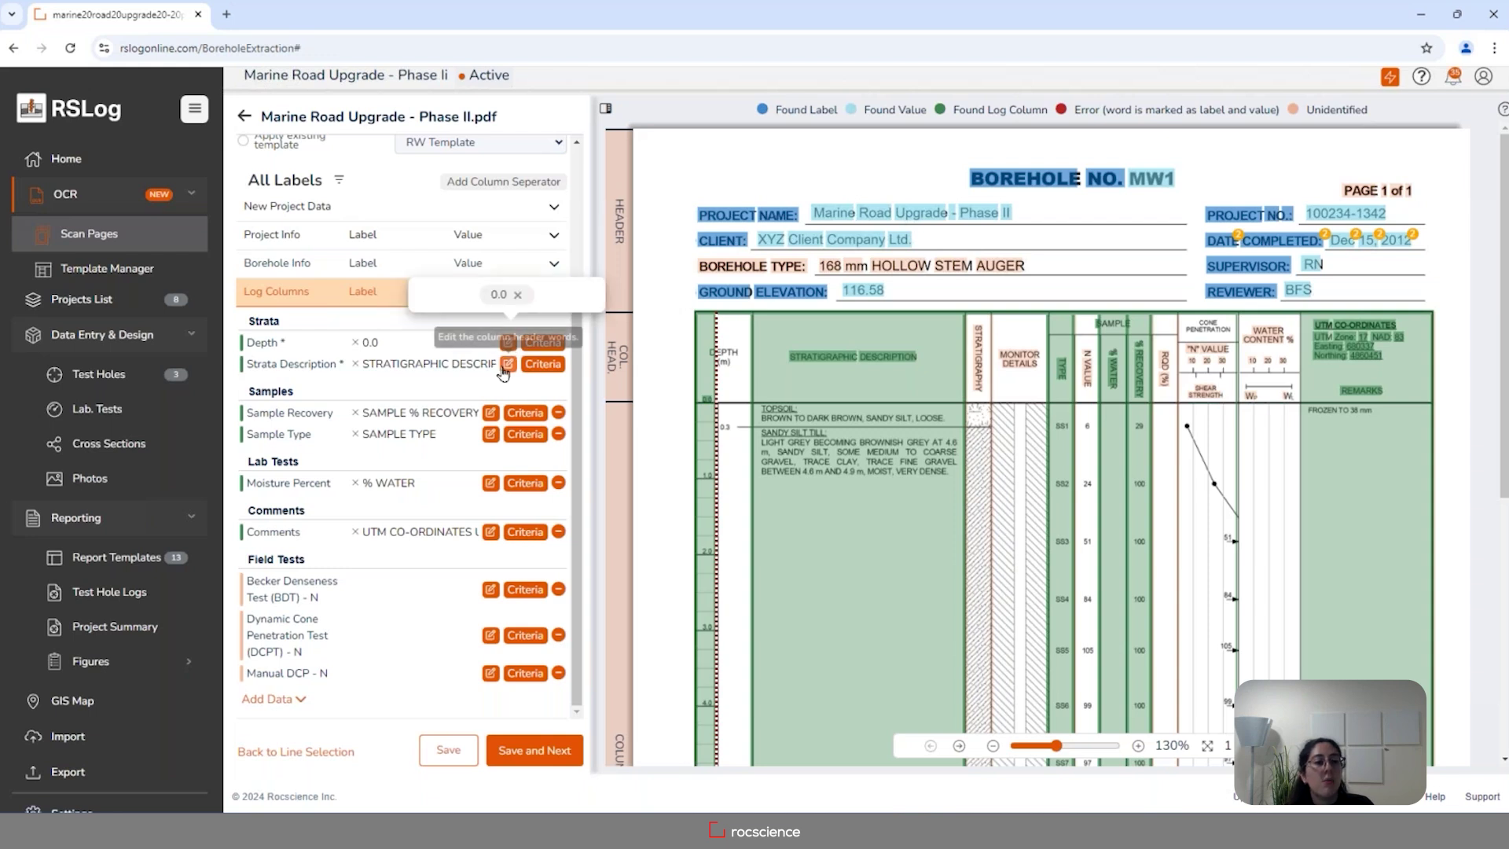
left_click(491, 413)
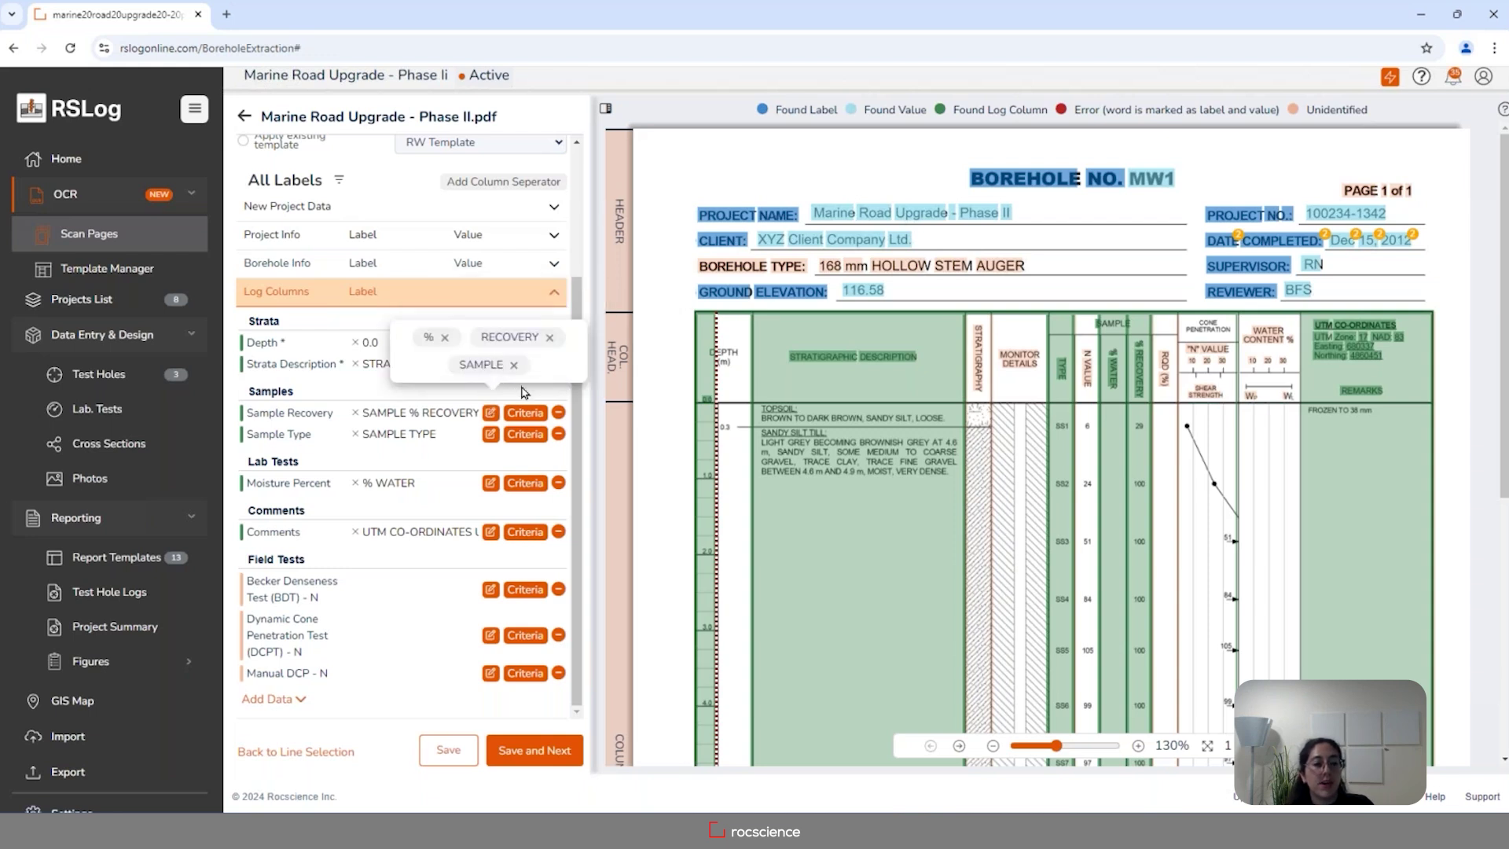
left_click(523, 396)
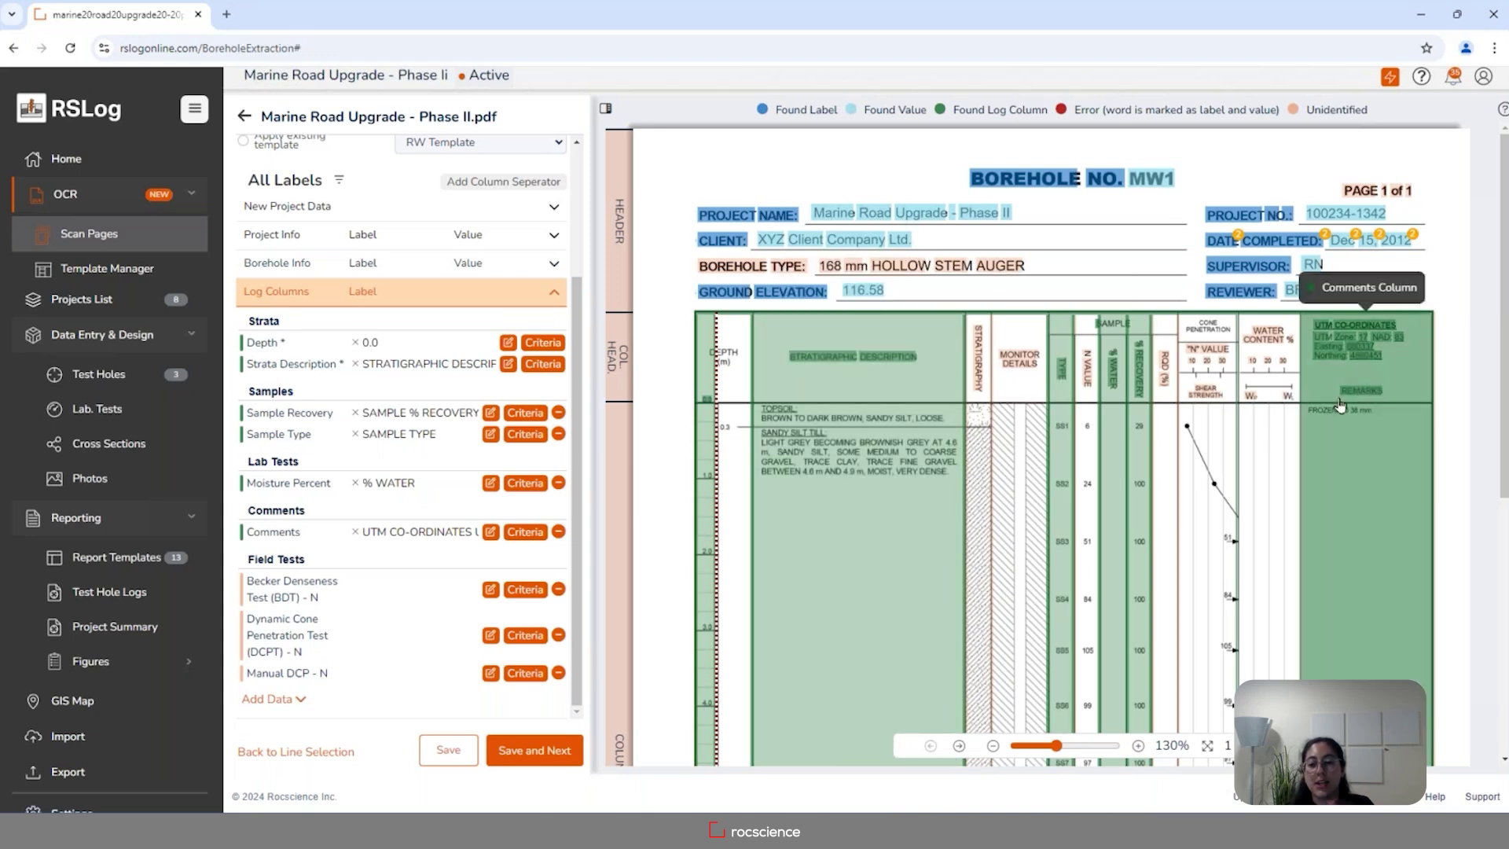
left_click(543, 344)
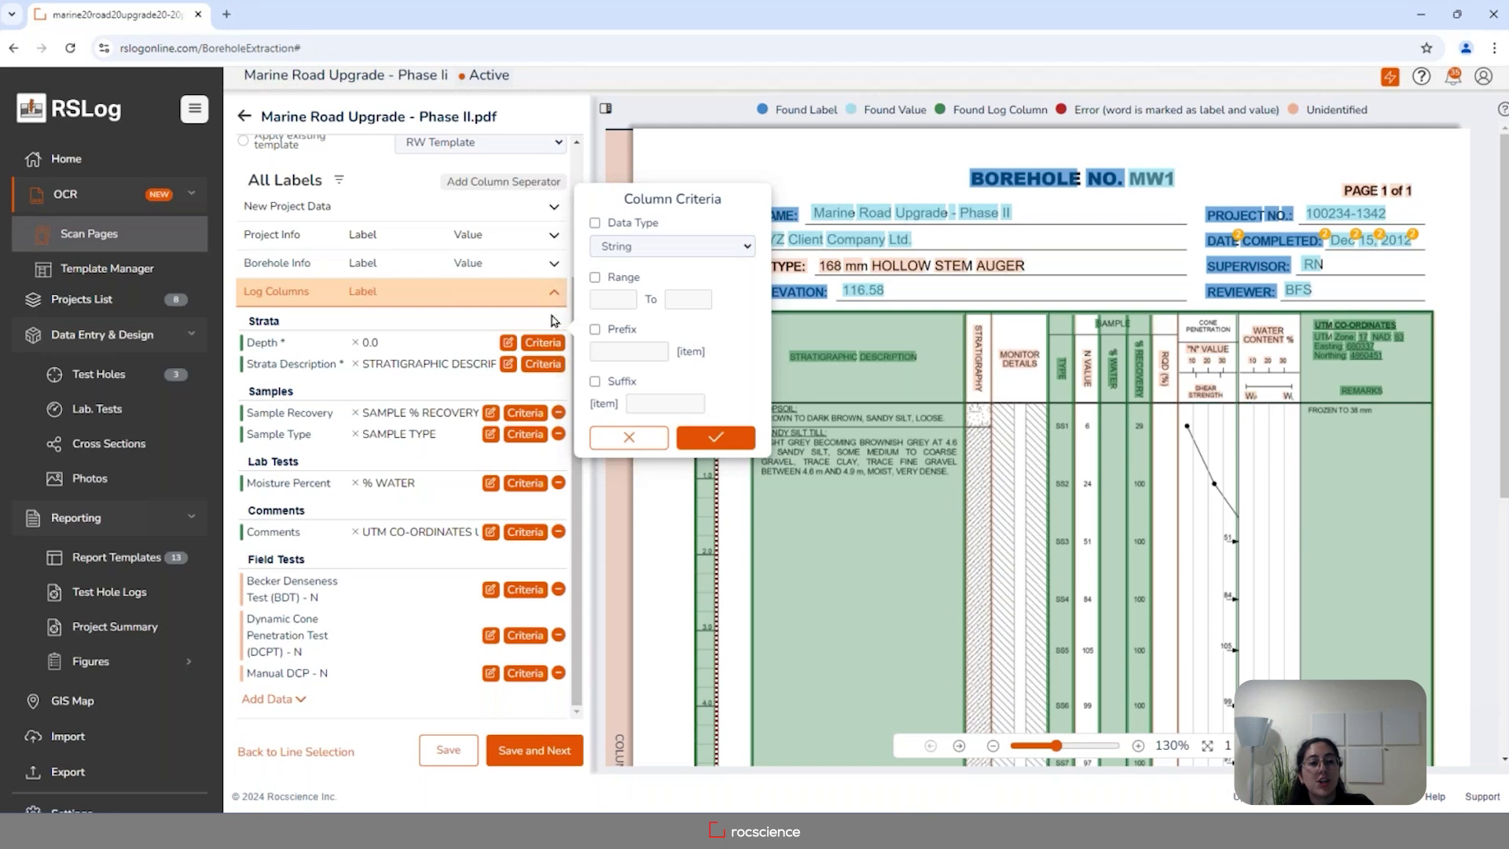
left_click(631, 443)
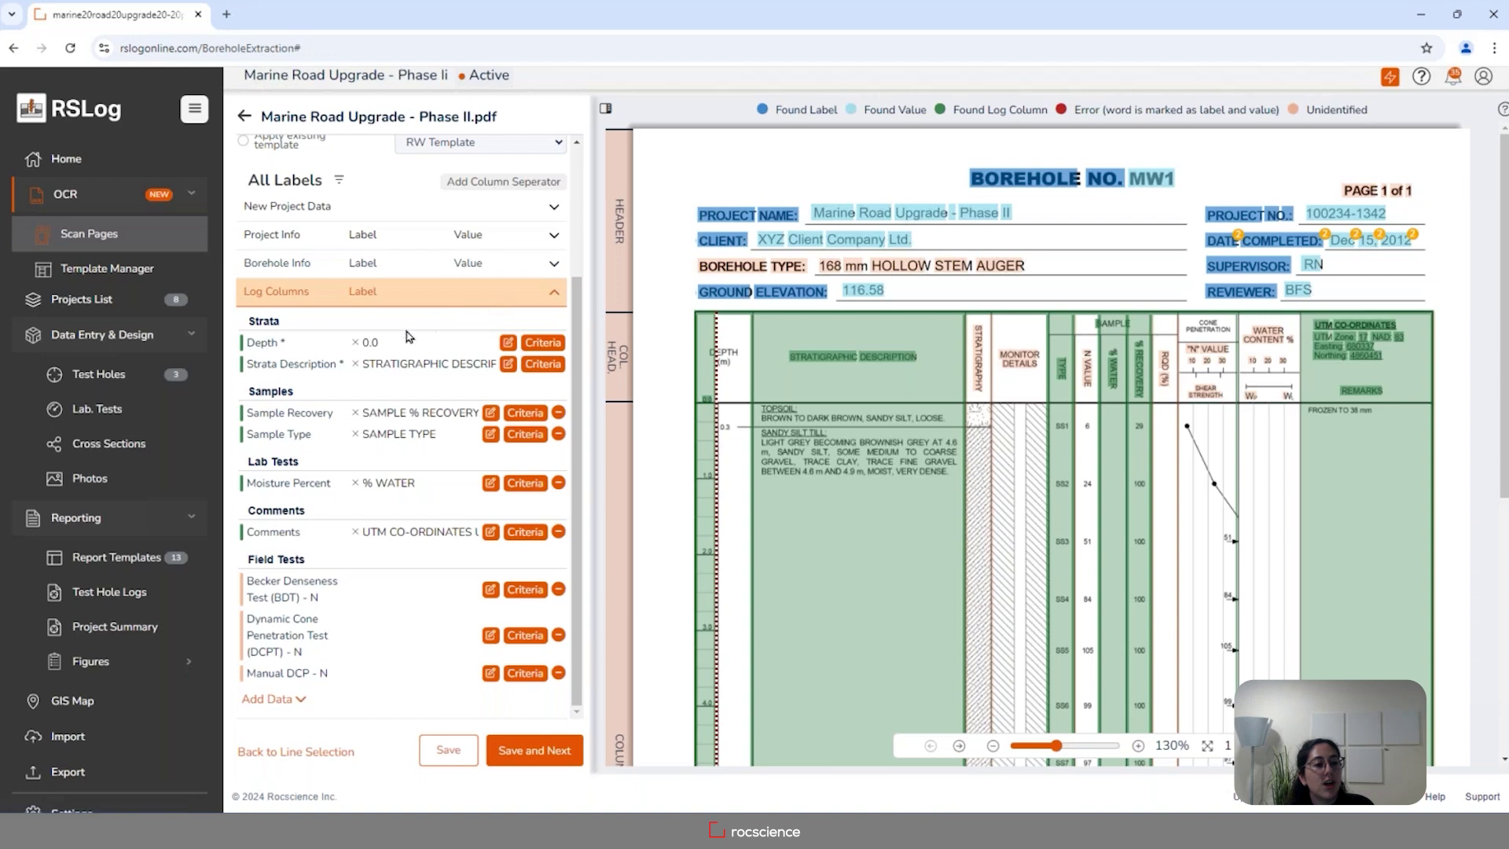
left_click(373, 300)
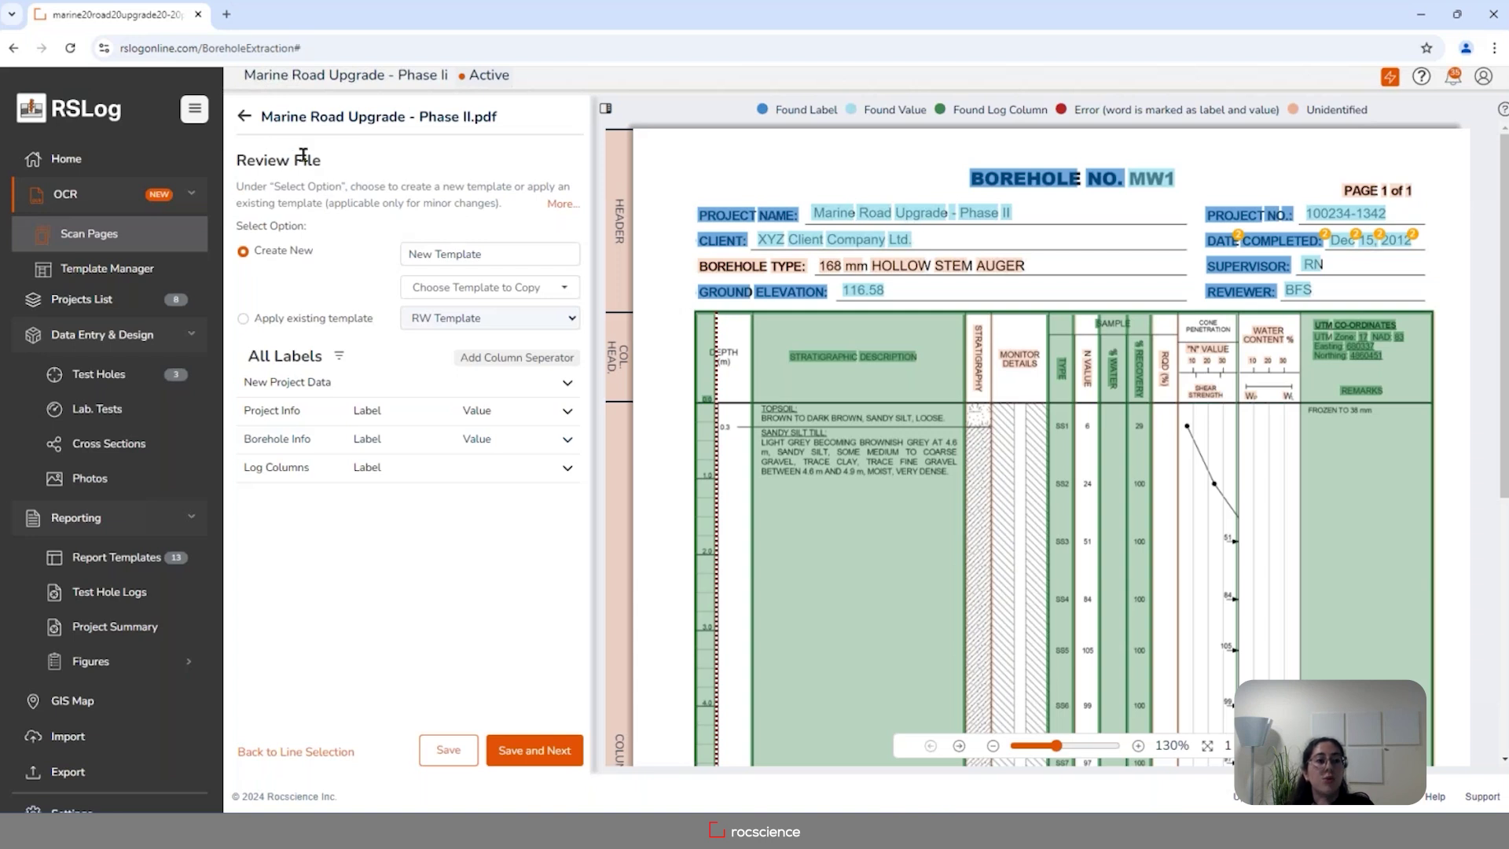
Return to the list of scanned files and look through the OCR history of created boreholes.
left_click(246, 117)
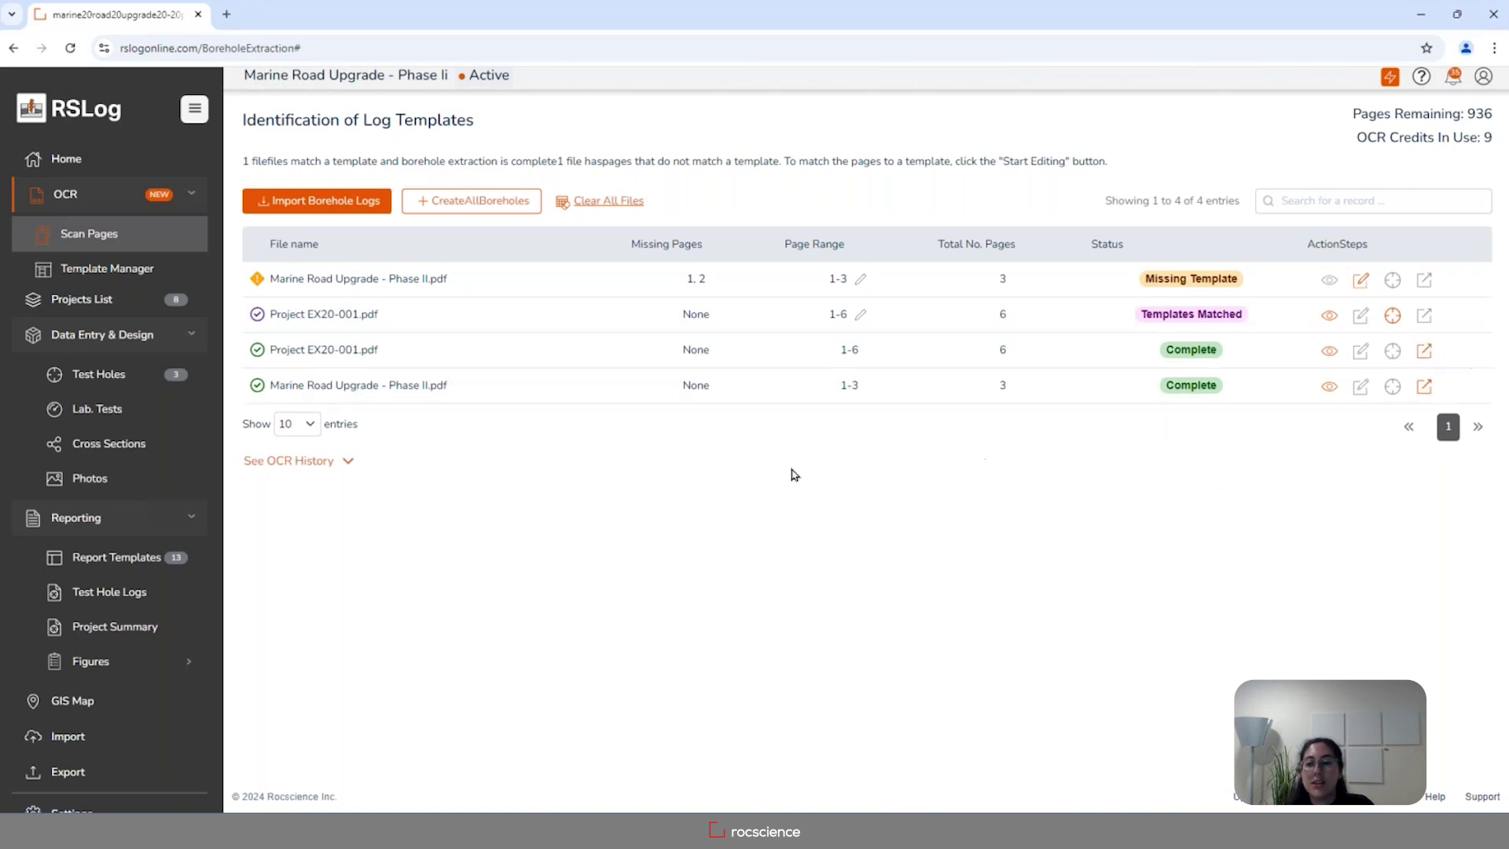
left_click(311, 464)
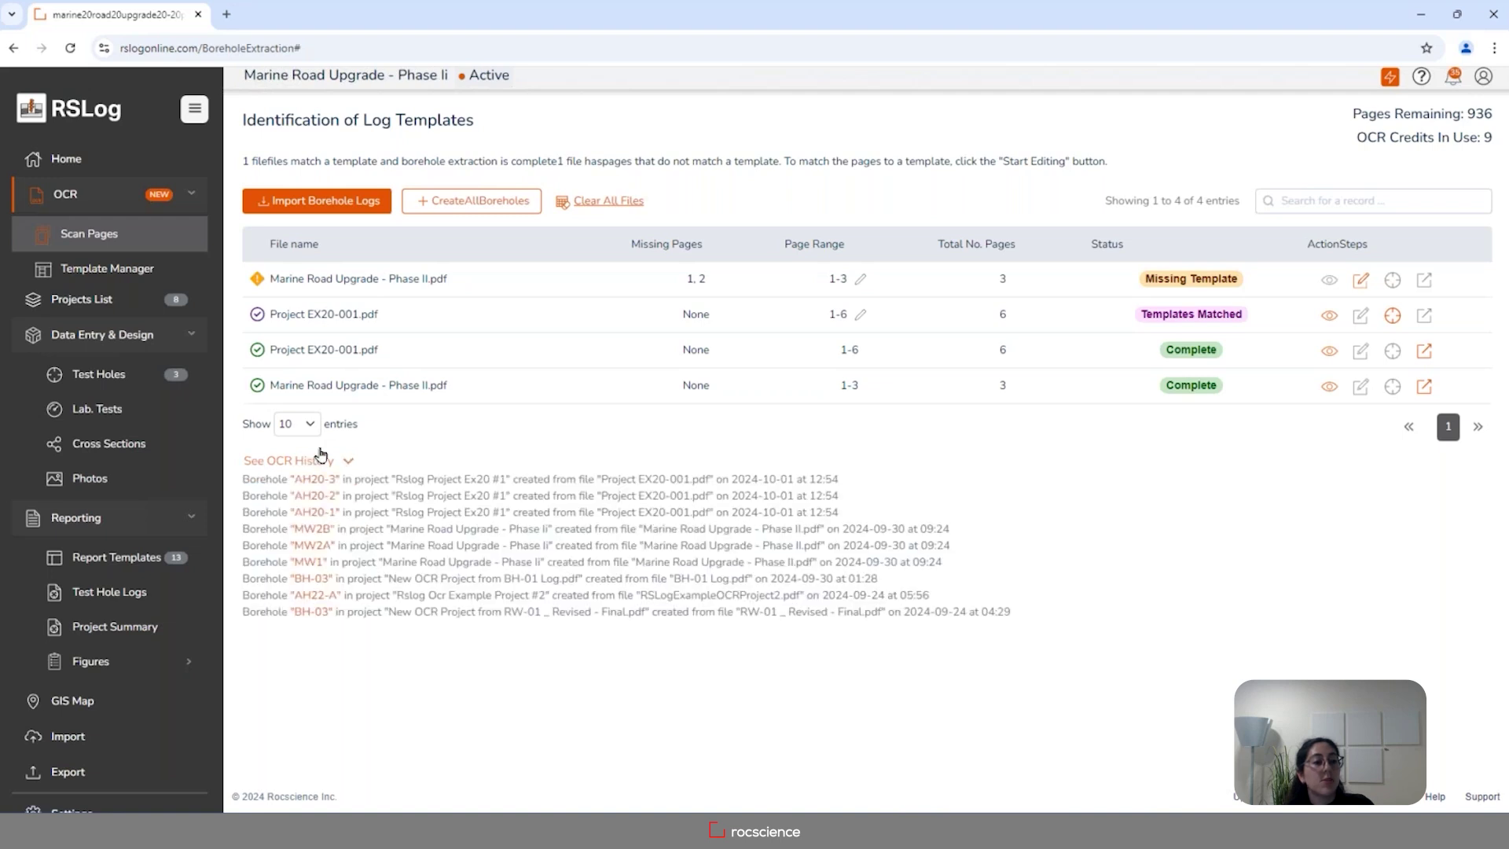
left_click(311, 462)
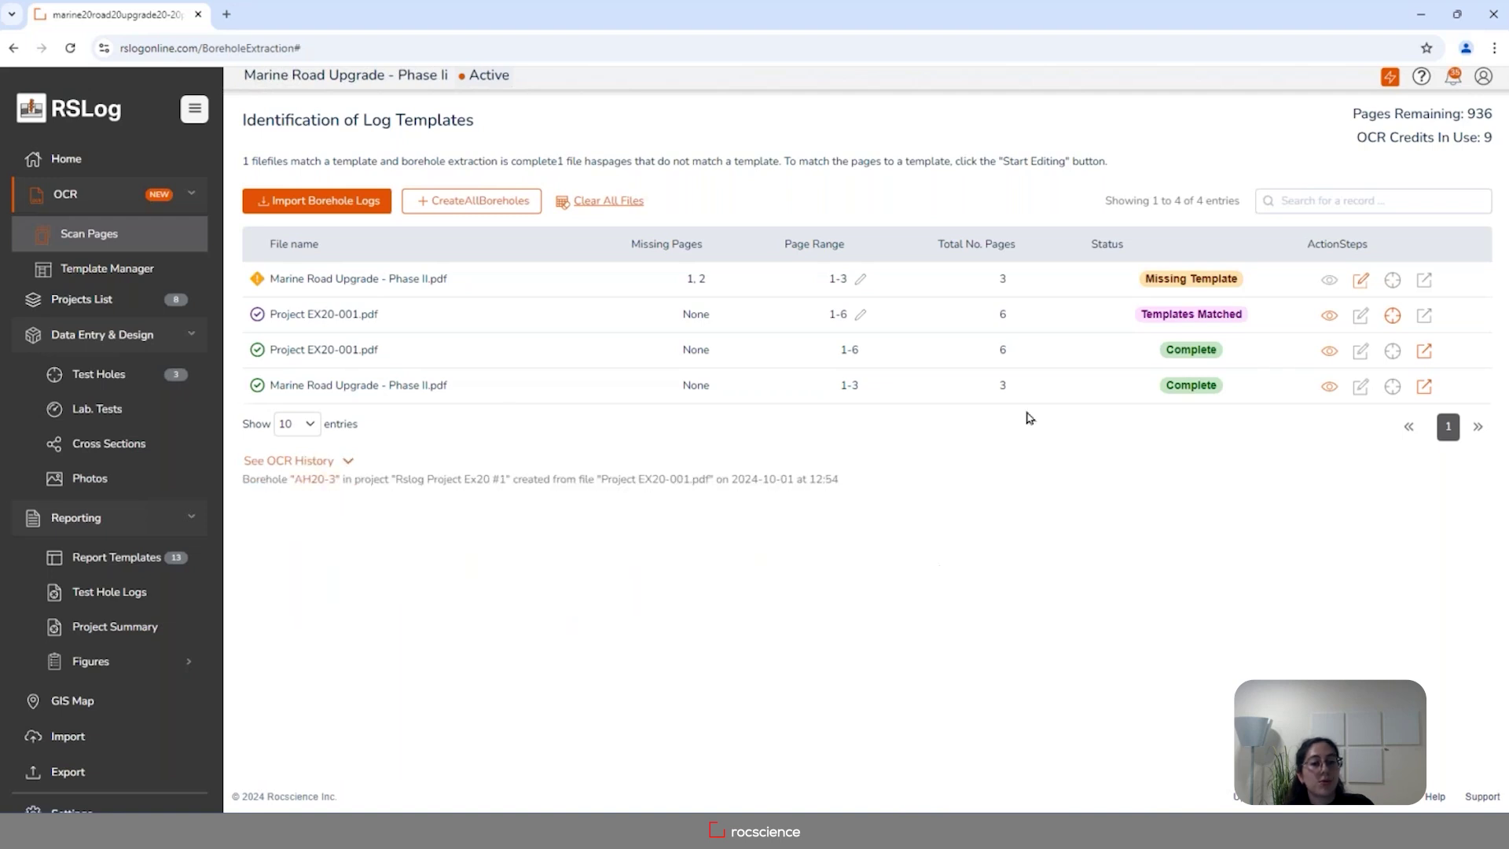
Open test hole MW1 from the completed Marine Road Upgrade - Phase II.pdf and review its general, sample, field test, comment and stratigraphy data.
left_click(1425, 388)
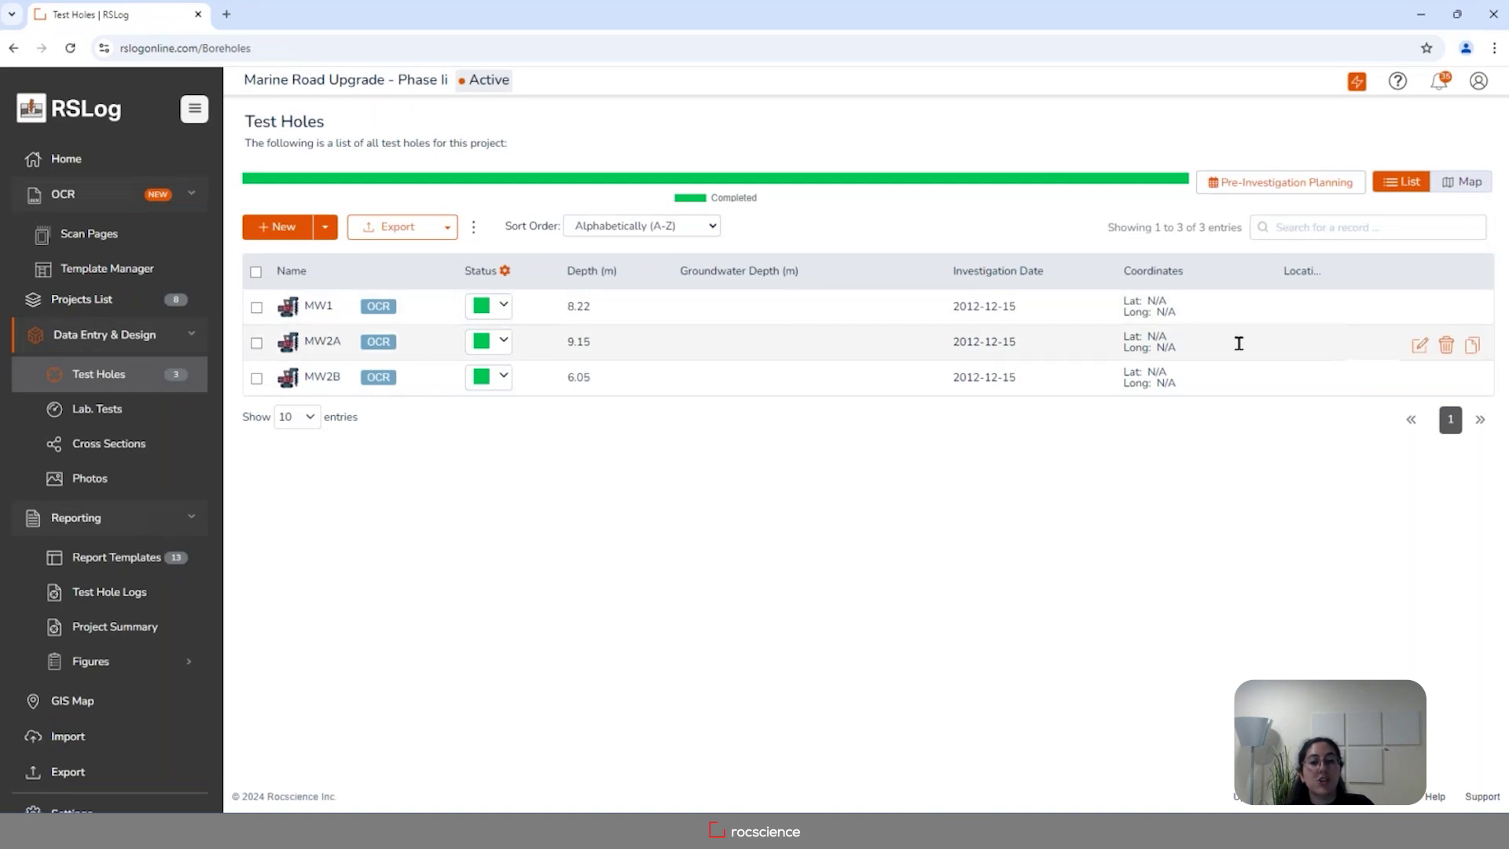
left_click(1419, 311)
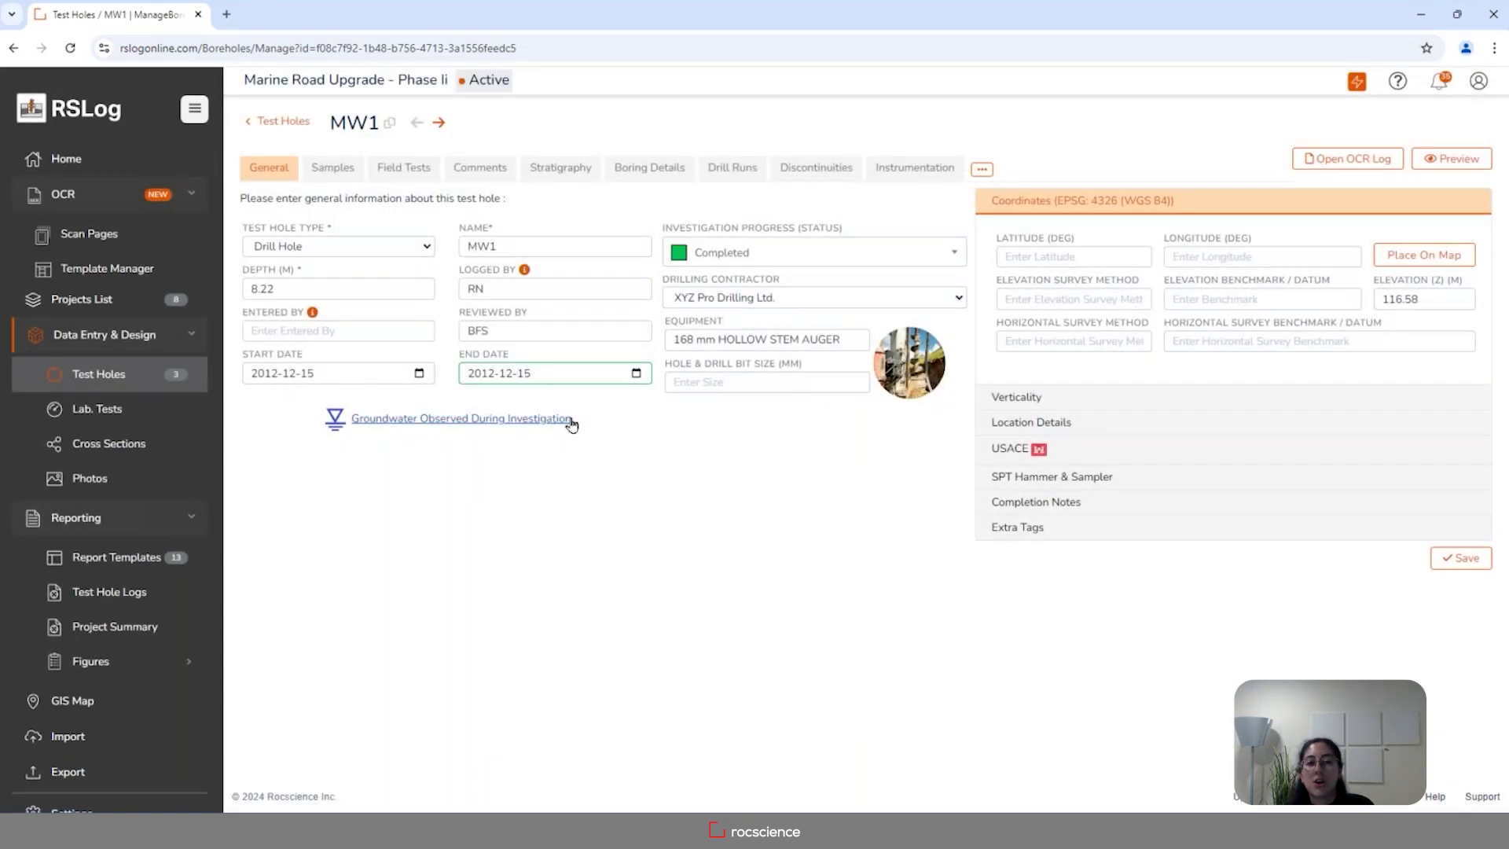
left_click(332, 165)
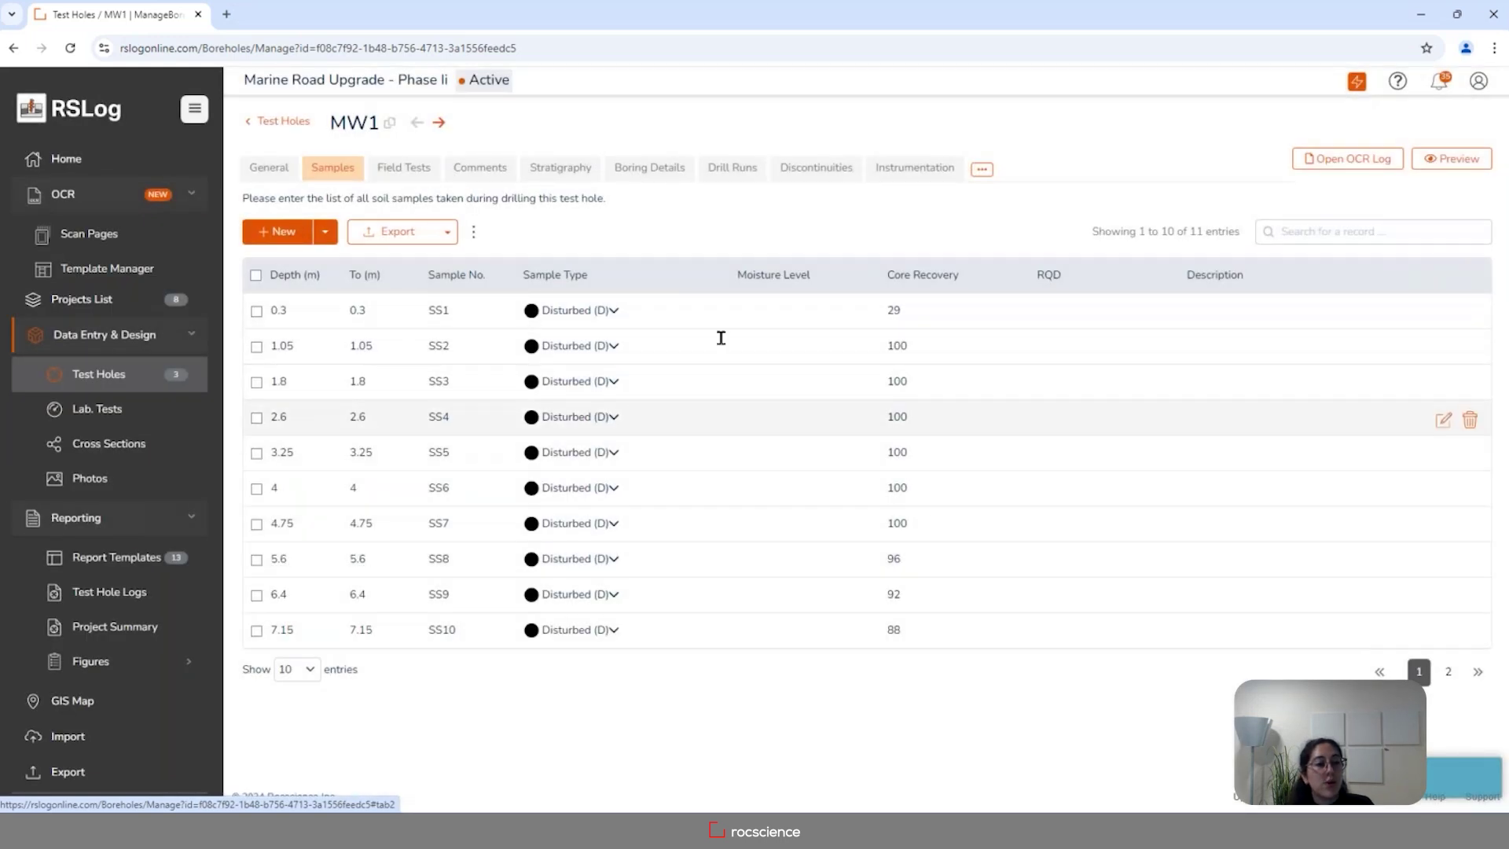
left_click(428, 180)
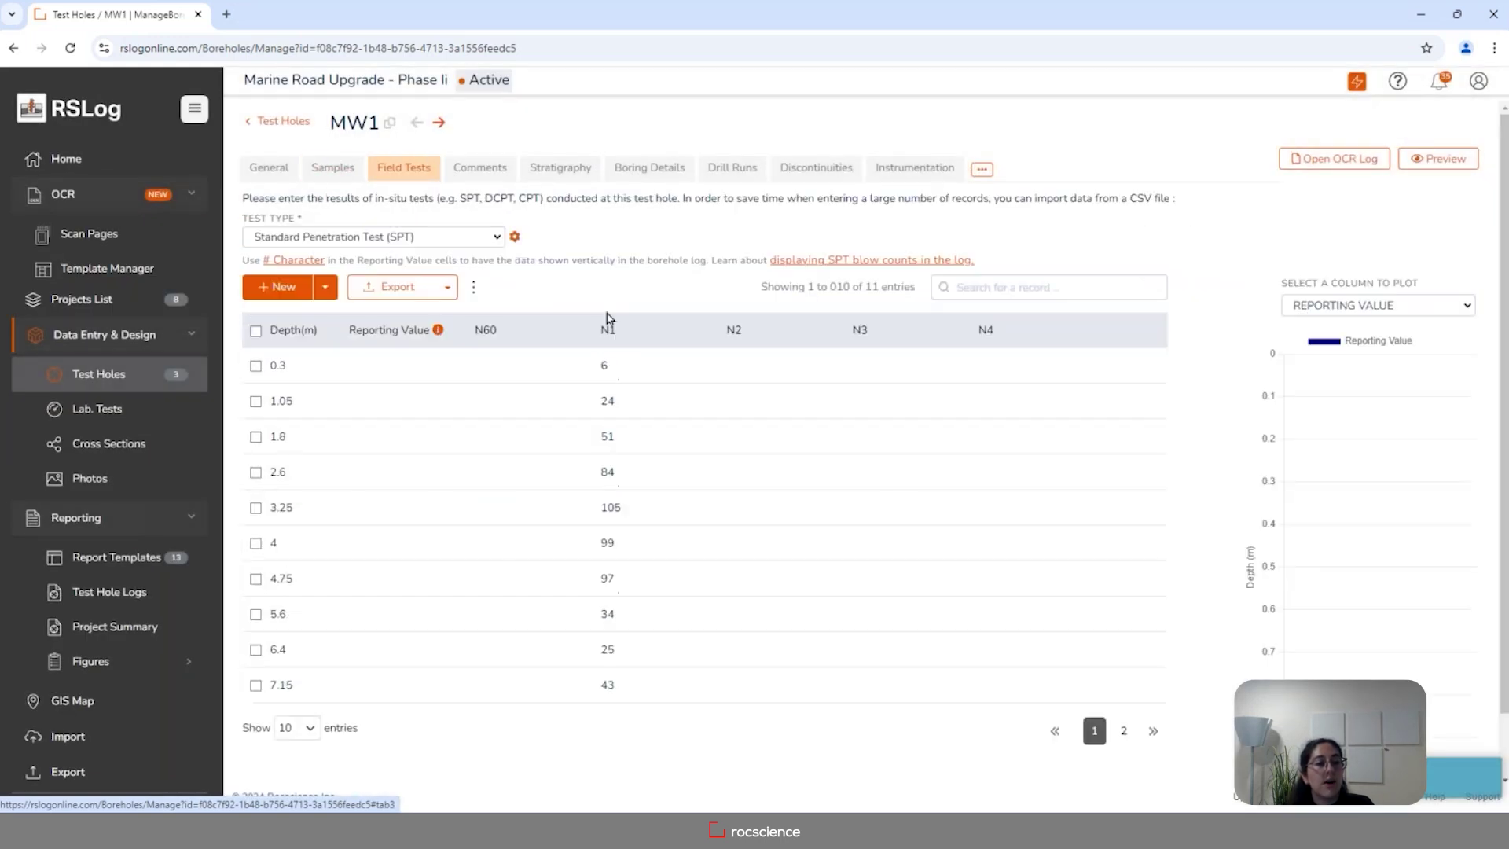
left_click(480, 169)
left_click(579, 173)
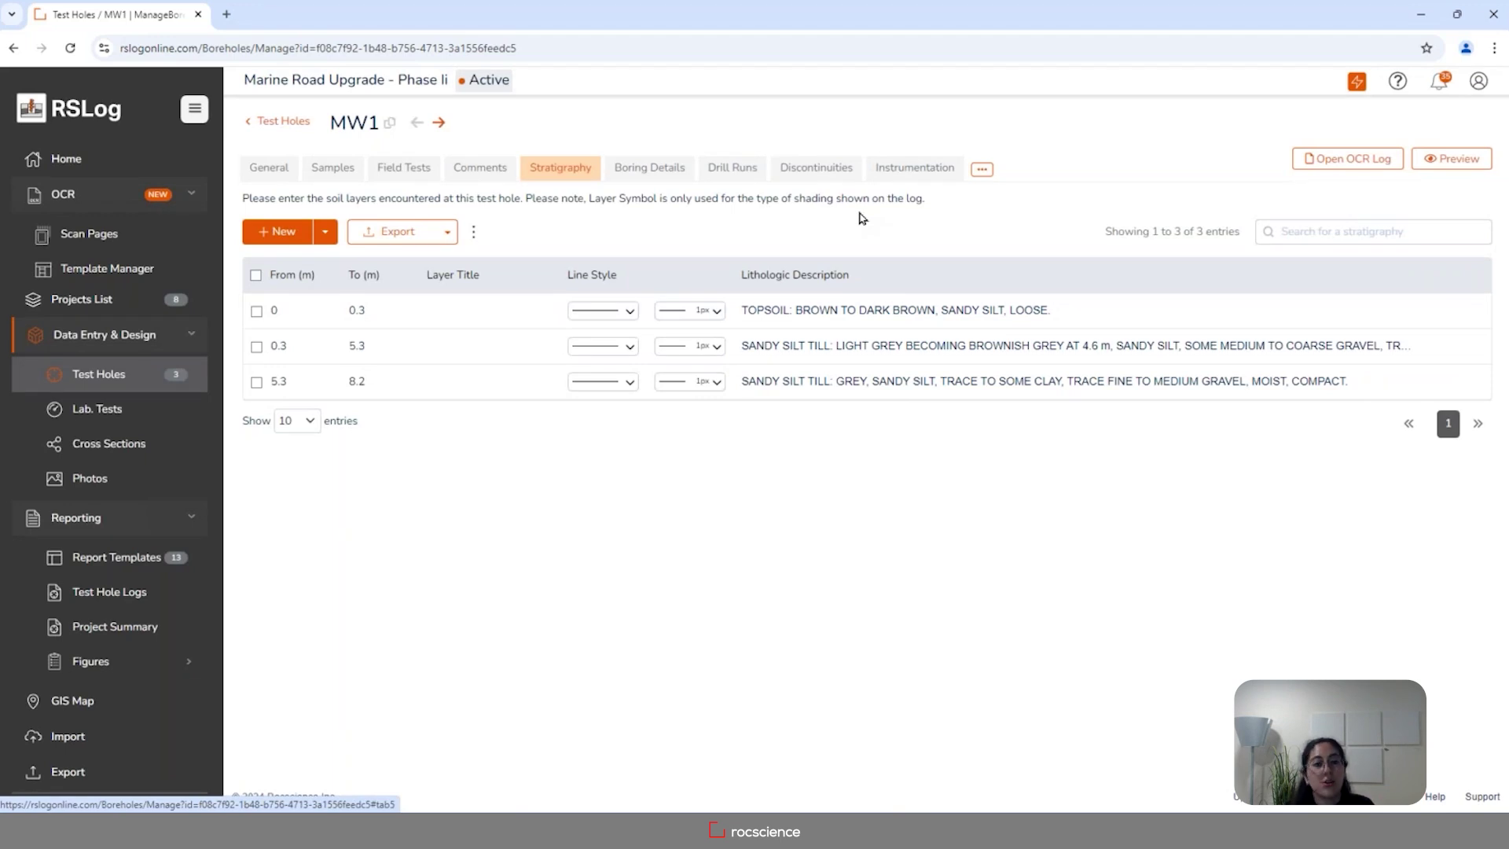
Examine the original OCR log PDF of MW1 and go back to the test hole record.
left_click(1361, 161)
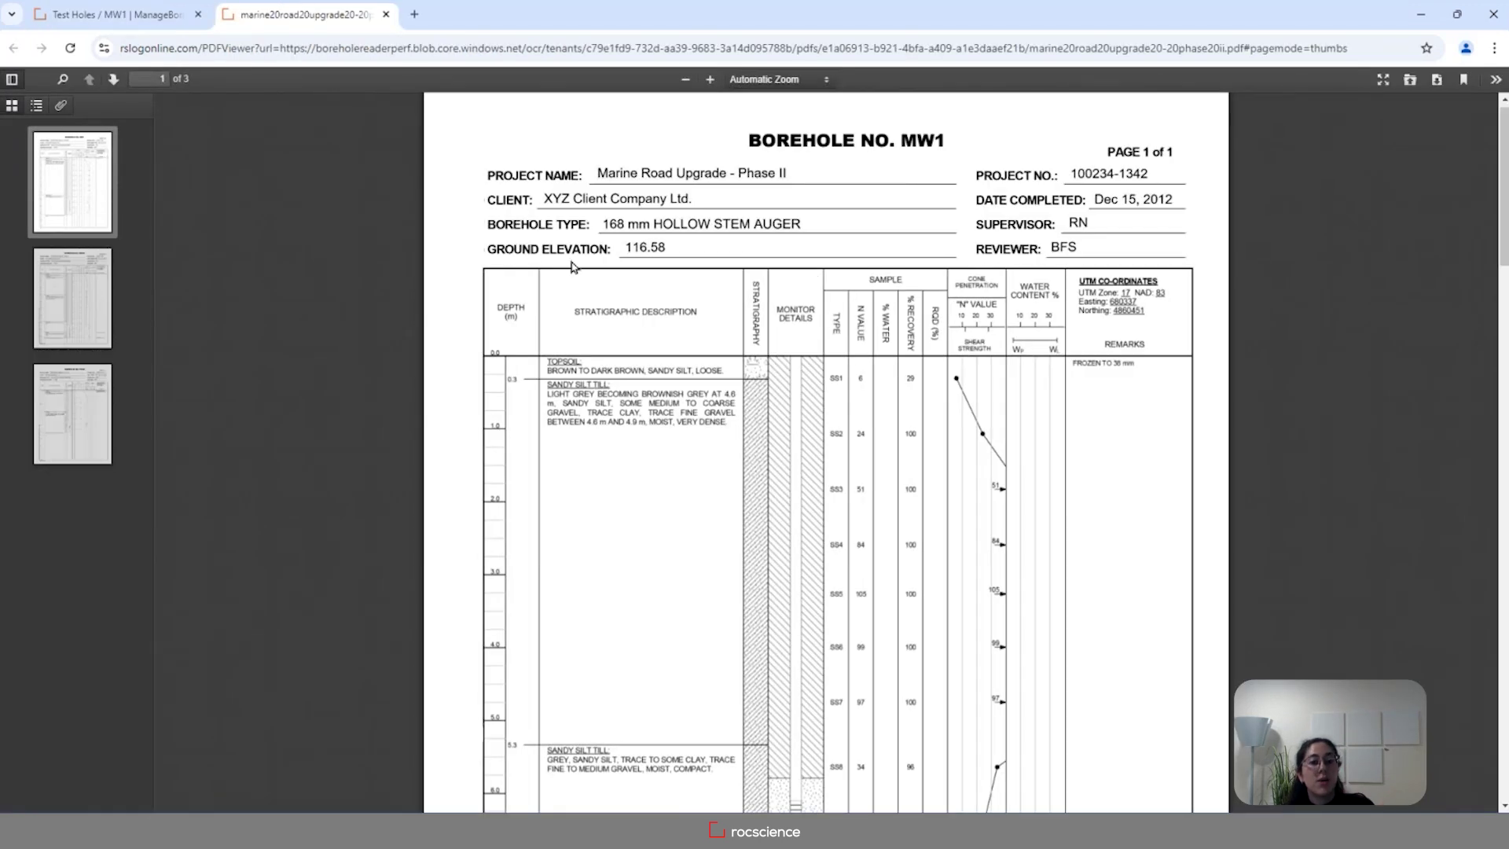
scroll(849, 422, "down", 3)
scroll(849, 422, "up", 3)
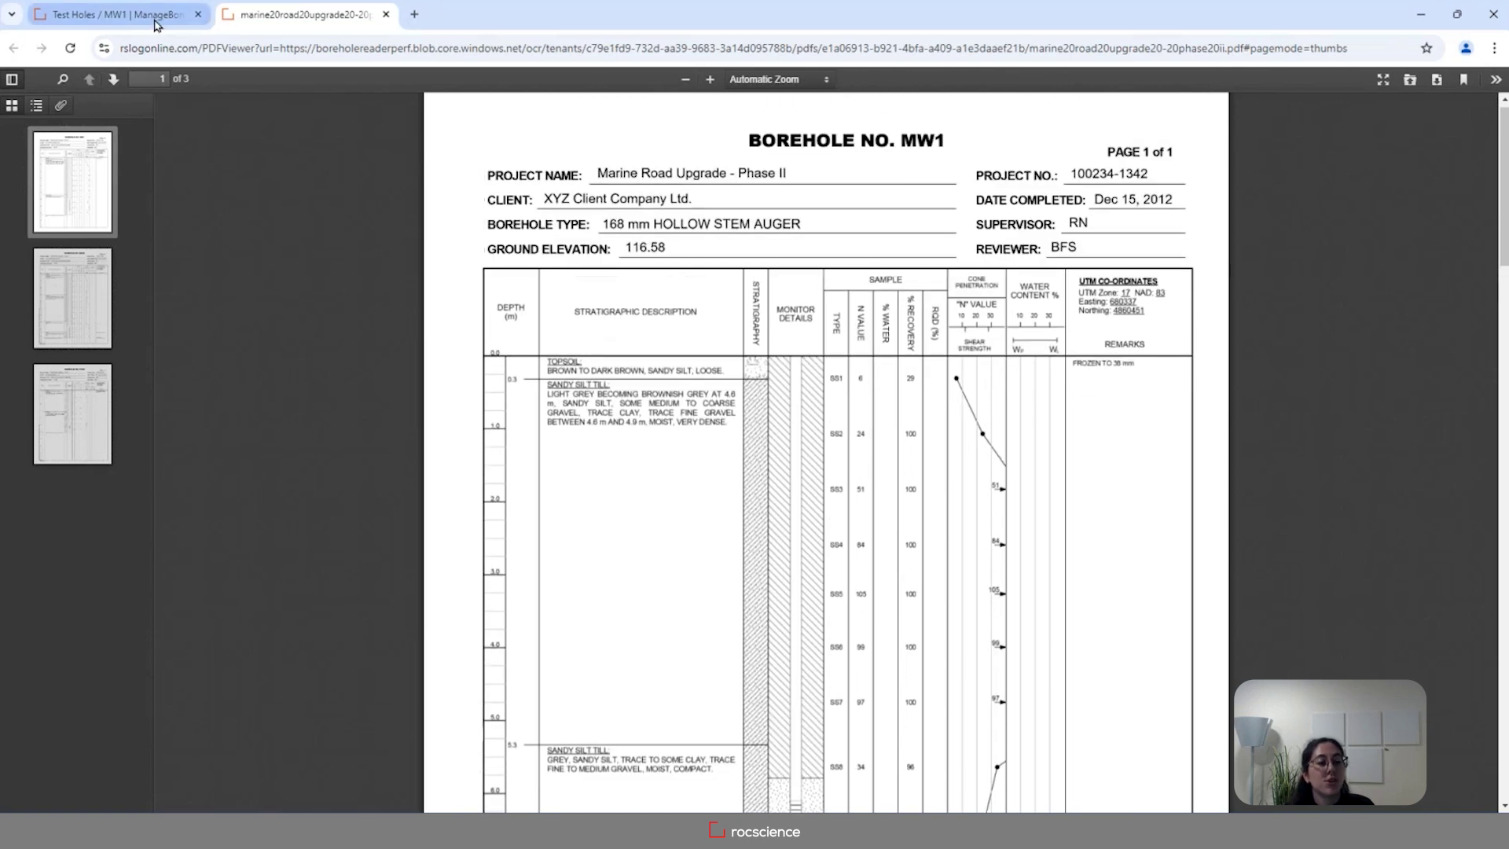
left_click(155, 20)
Look at the stored OCR templates in the Template Manager and return to the scanned files list.
left_click(117, 235)
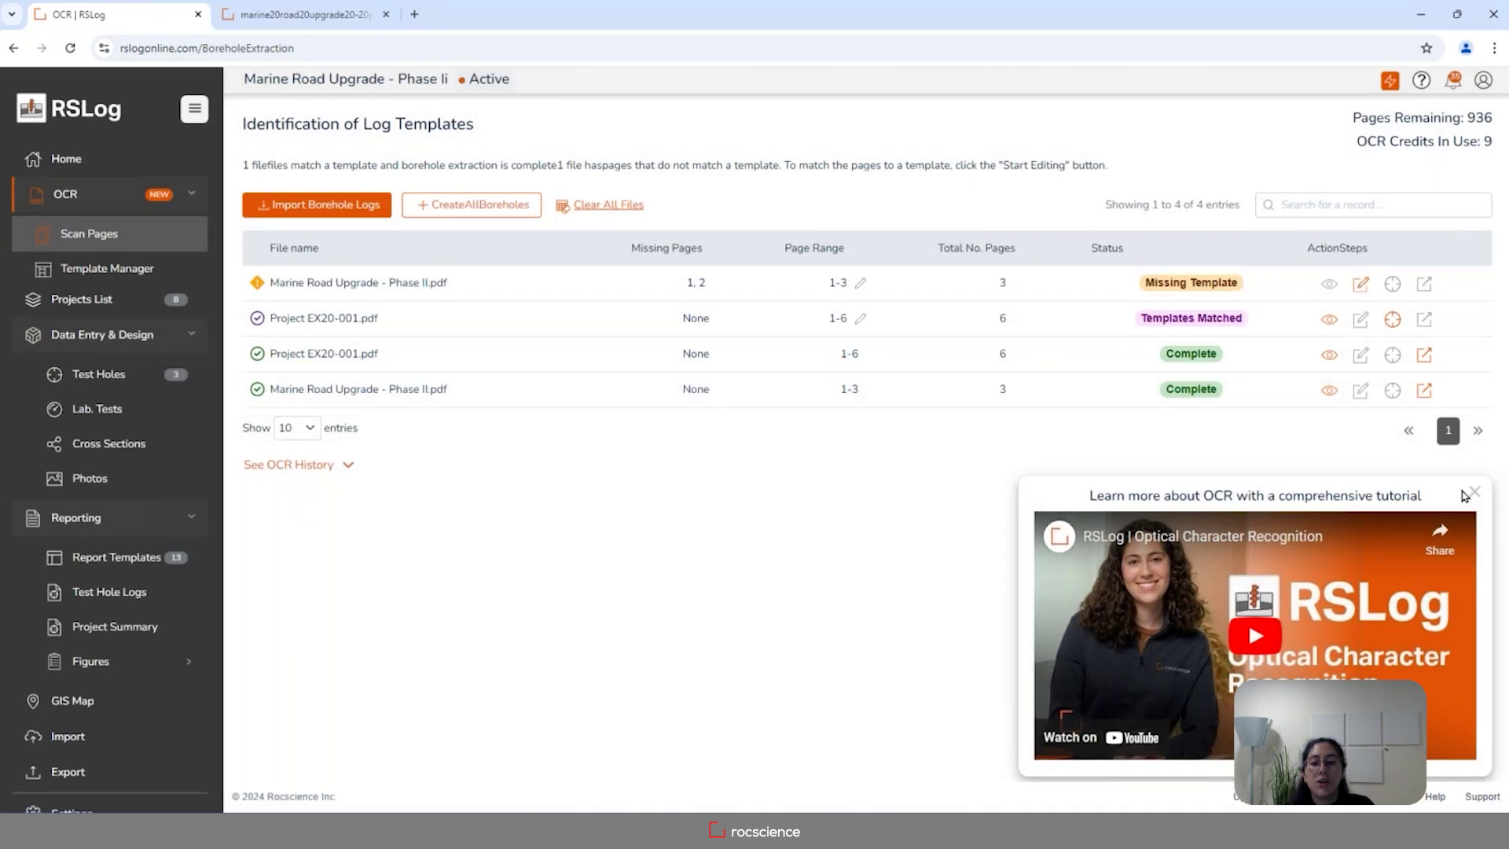
left_click(1474, 491)
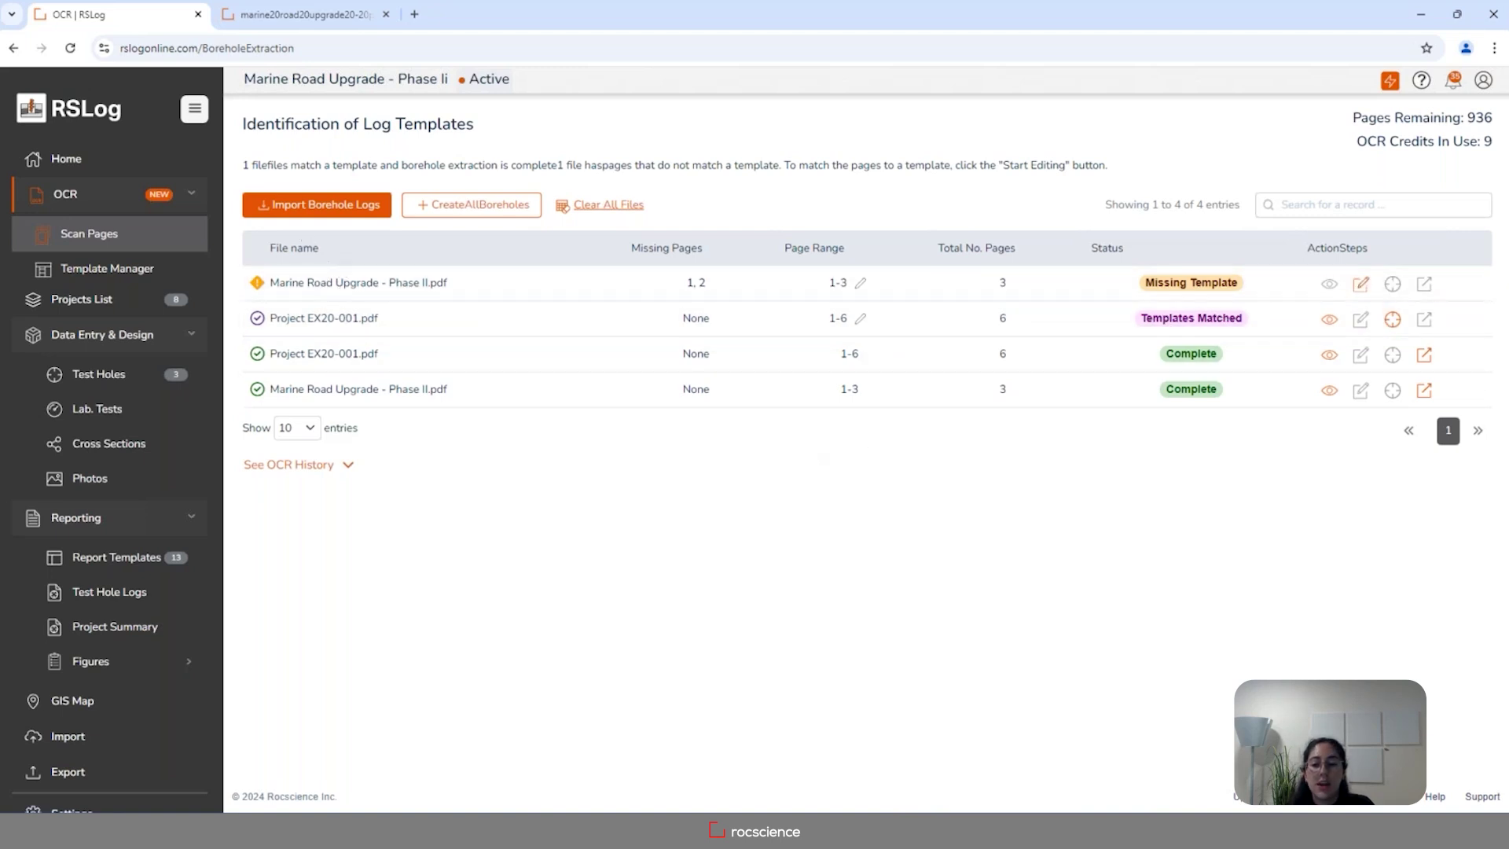
left_click(130, 275)
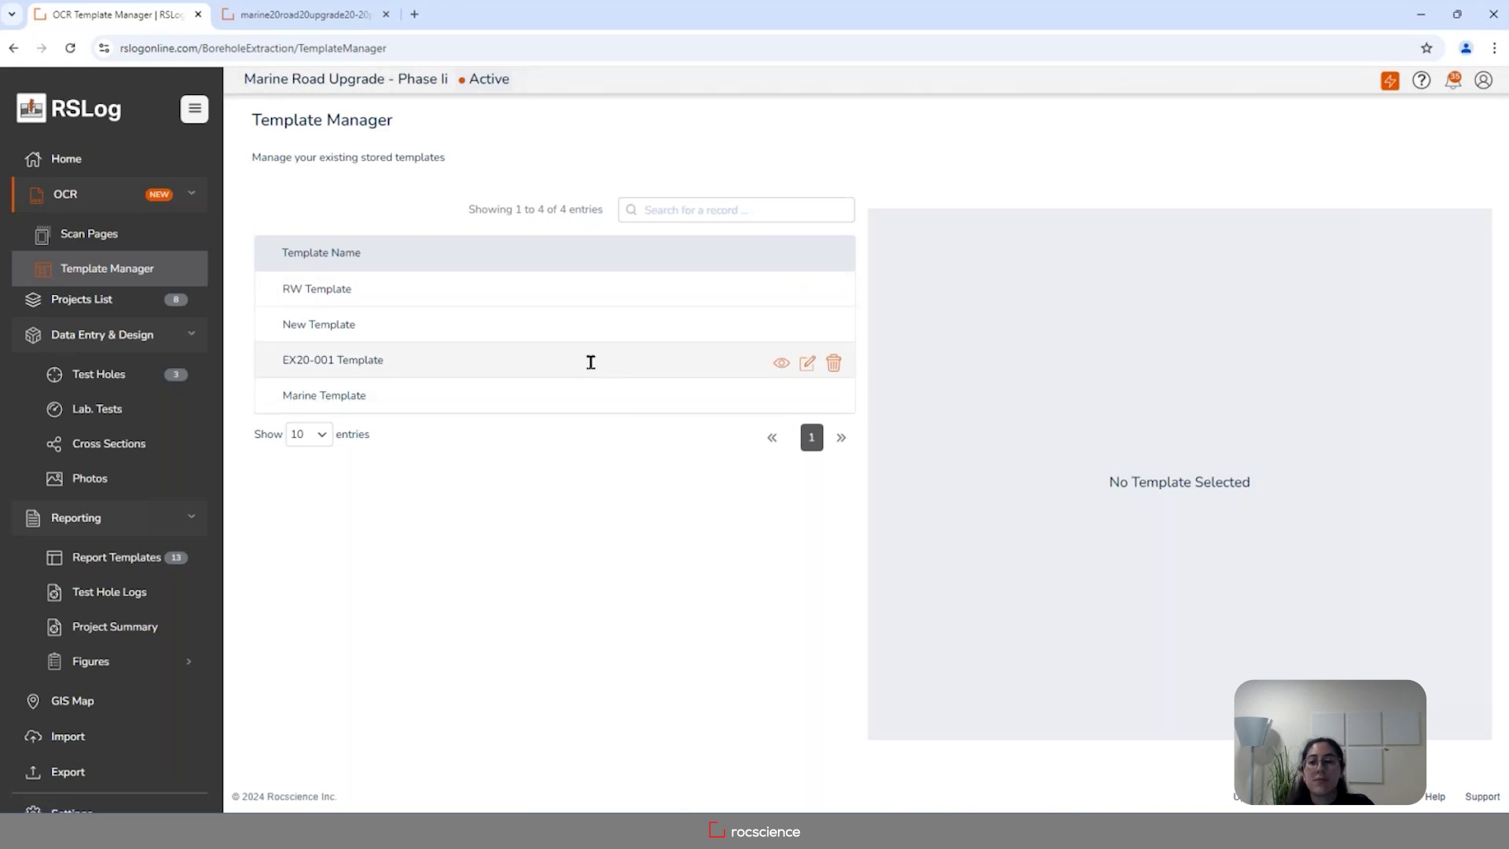
left_click(144, 233)
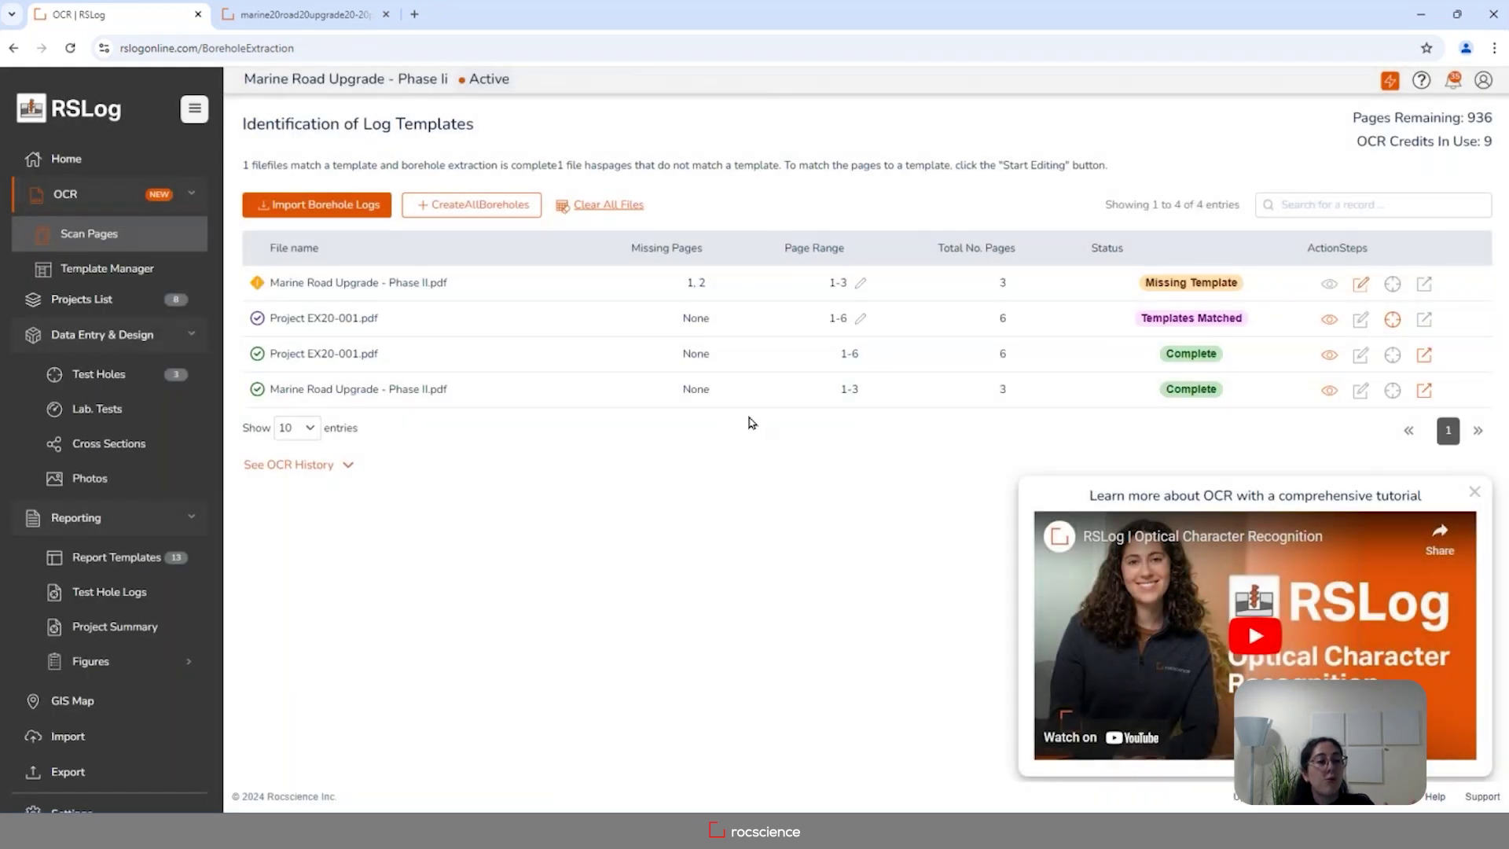